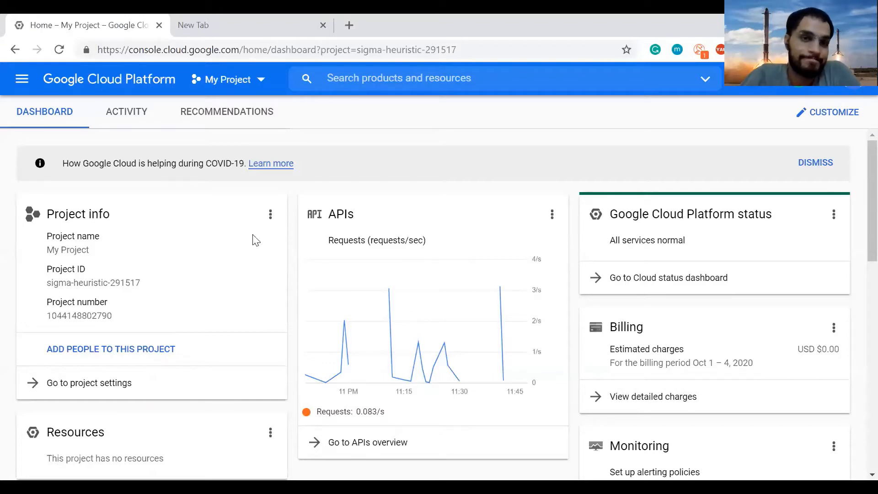
- Open the VM instances page of Compute Engine from the Google Cloud products list
{"action": "left_click", "coordinate": [22, 91]}
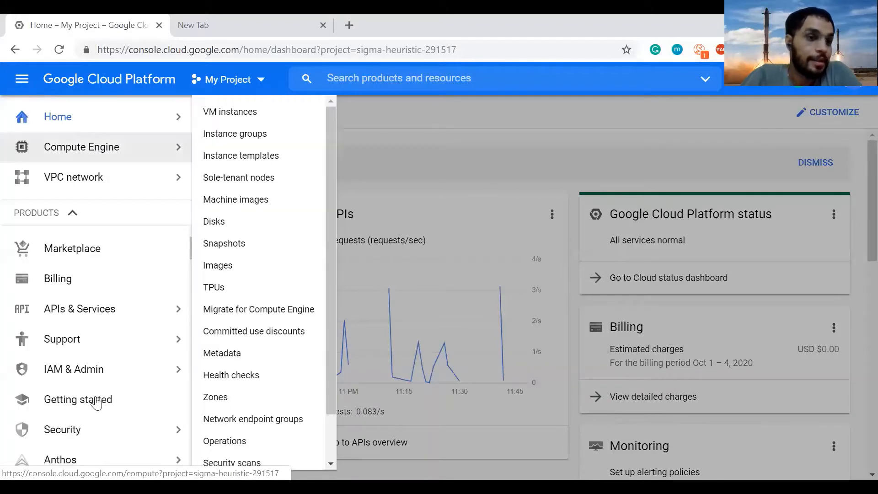
{"action": "scroll", "coordinate": [96, 402], "scroll_direction": "down", "scroll_amount": 1}
{"action": "scroll", "coordinate": [96, 401], "scroll_direction": "down", "scroll_amount": 6}
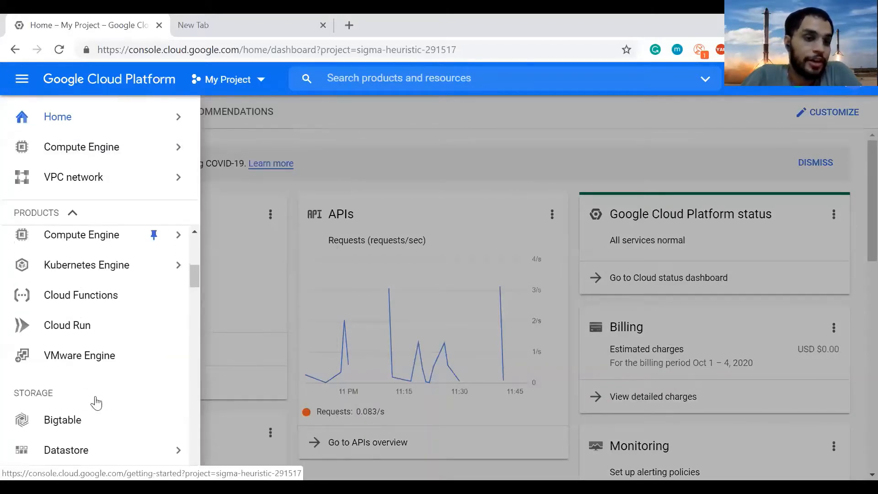
{"action": "scroll", "coordinate": [95, 396], "scroll_direction": "up", "scroll_amount": 1}
{"action": "scroll", "coordinate": [94, 397], "scroll_direction": "up", "scroll_amount": 1}
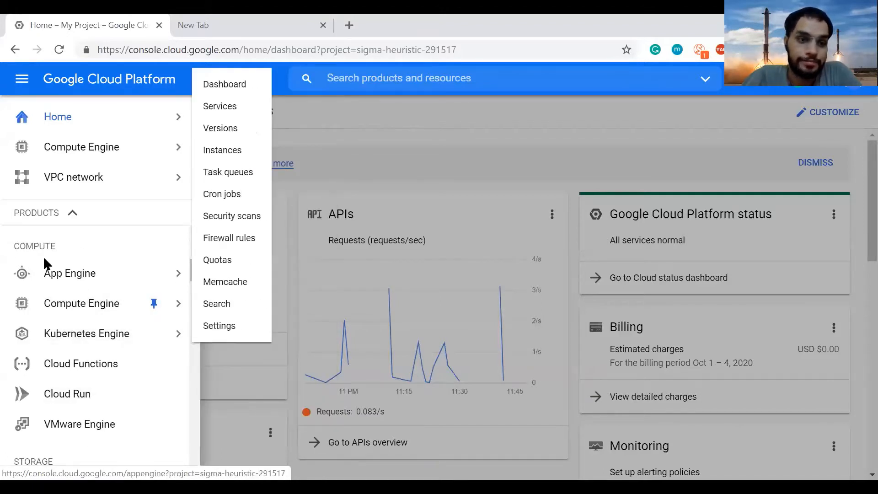
{"action": "scroll", "coordinate": [43, 258], "scroll_direction": "up", "scroll_amount": 1}
{"action": "mouse_move", "coordinate": [94, 331]}
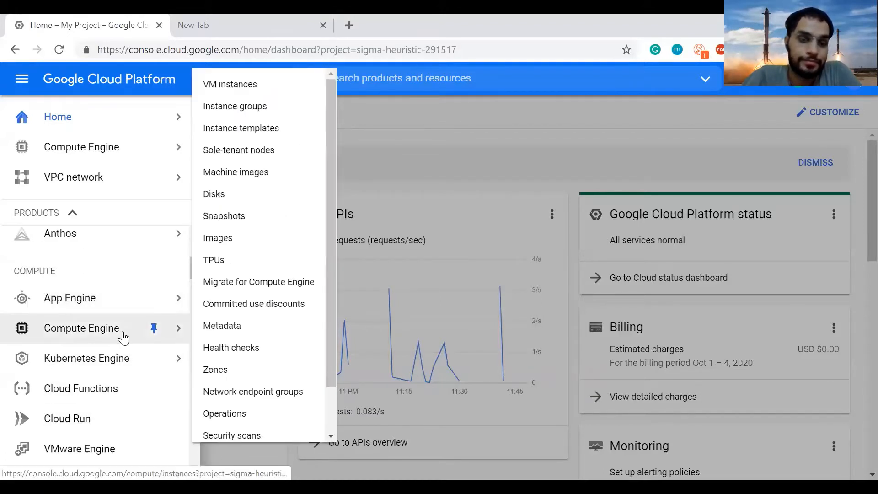
{"action": "left_click", "coordinate": [245, 95]}
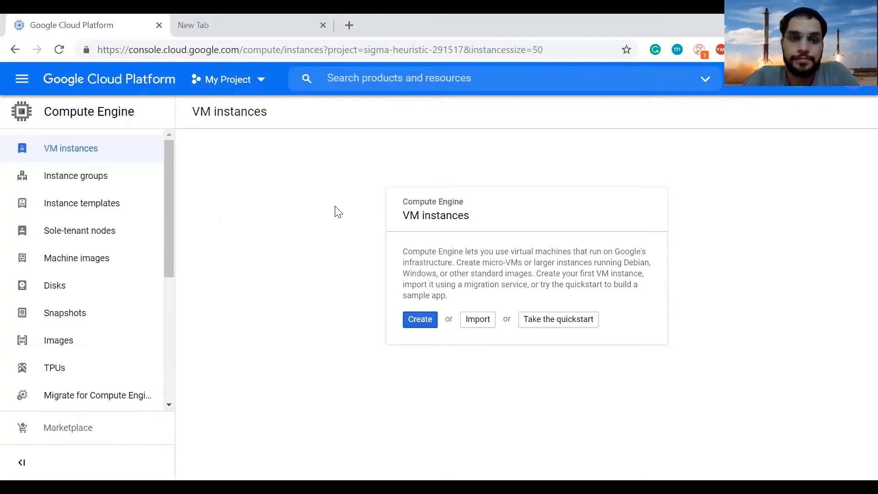
- Check the recent and full lists of available projects, then close the project selector without switching
{"action": "left_click", "coordinate": [263, 87]}
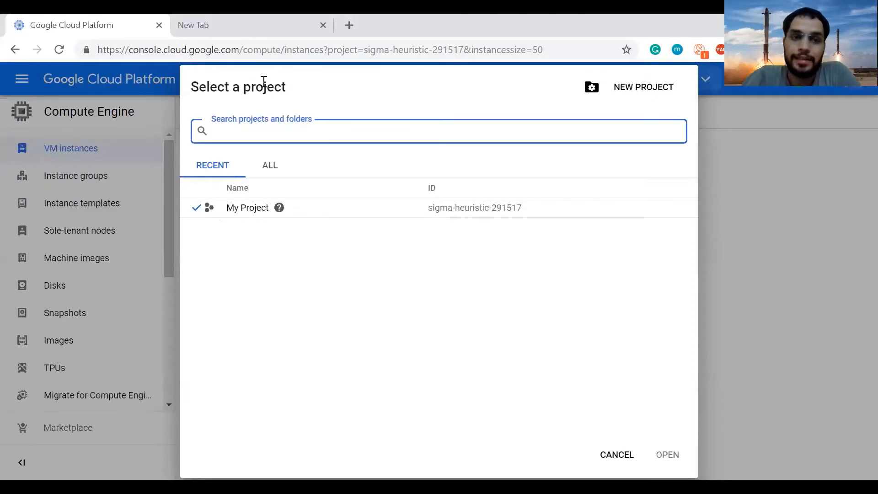
{"action": "left_click", "coordinate": [247, 85]}
{"action": "triple_click", "coordinate": [247, 85]}
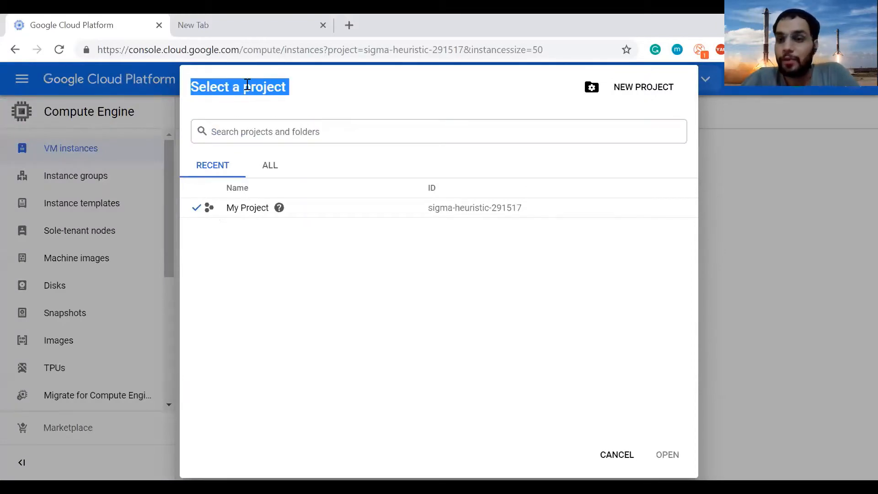
{"action": "left_click", "coordinate": [264, 171]}
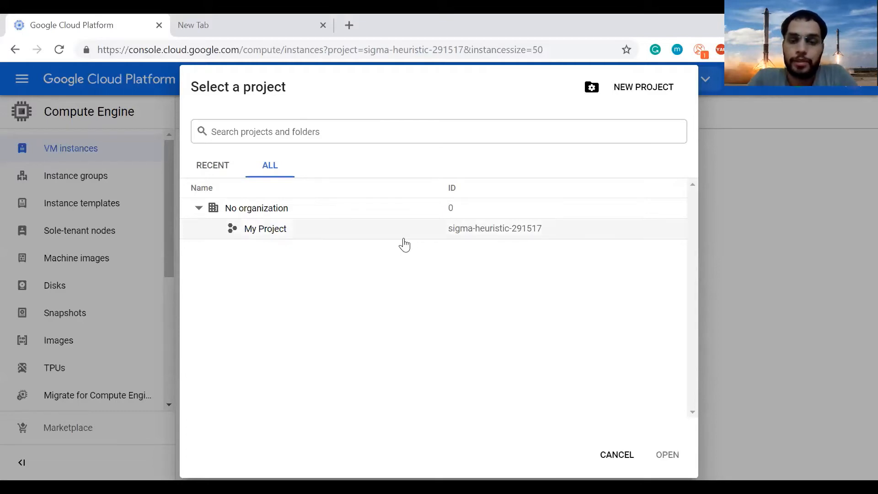
{"action": "left_click", "coordinate": [628, 459]}
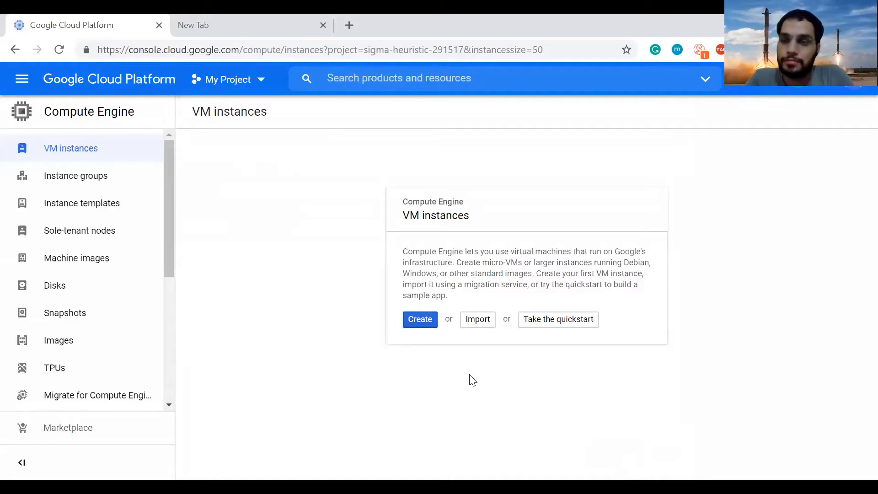
- Start creating a new VM instance and keep instance-1 as its permanent name
{"action": "left_click", "coordinate": [431, 324]}
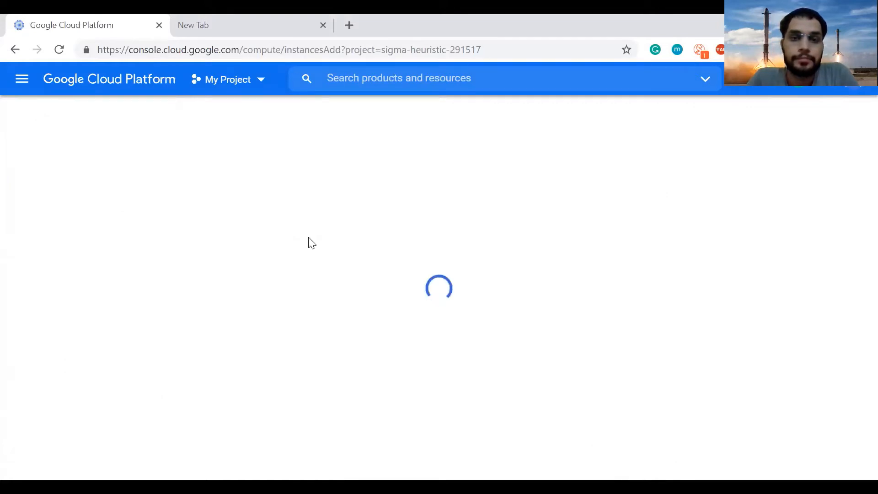
{"action": "left_click", "coordinate": [489, 174]}
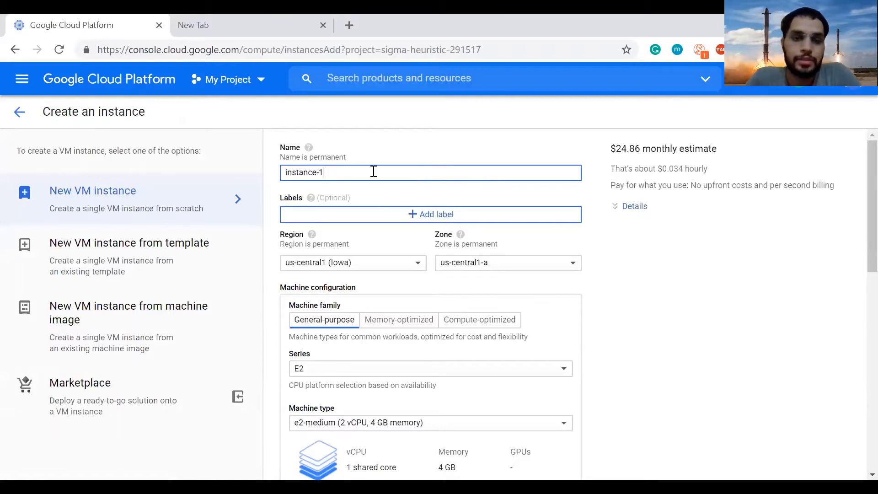
{"action": "double_click", "coordinate": [309, 154]}
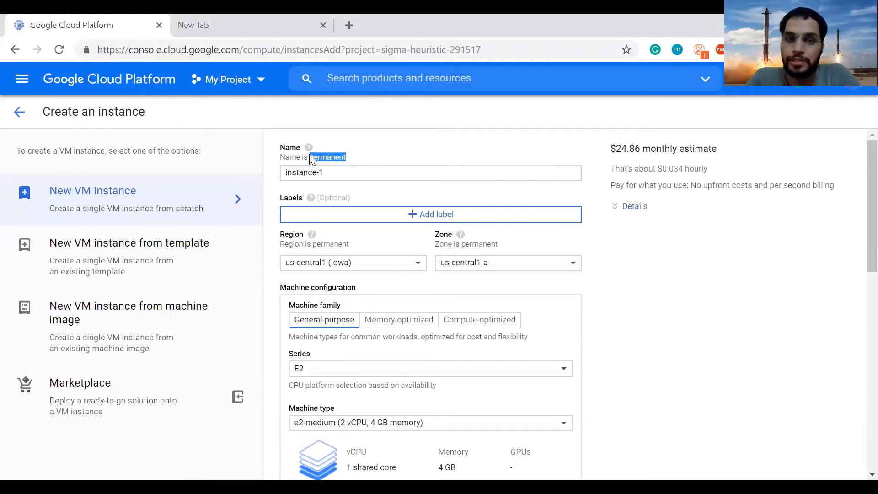
{"action": "left_click", "coordinate": [311, 177]}
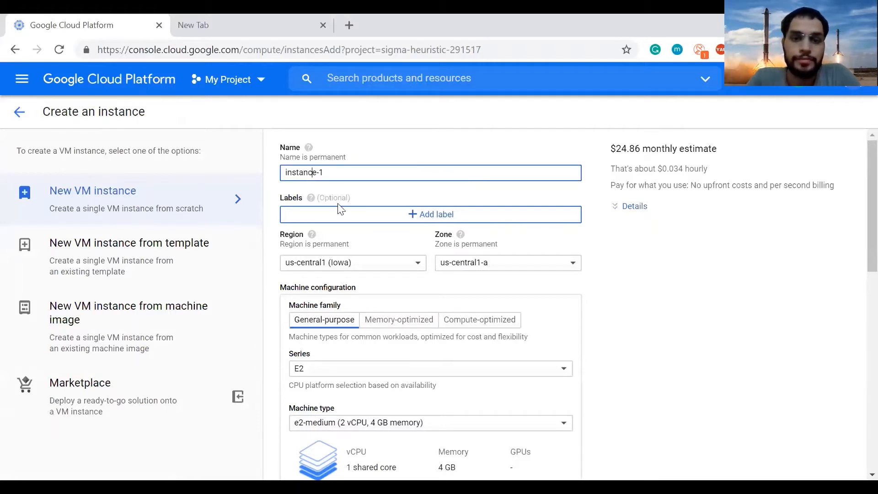
- Look at the label management settings and the help notes for the instance's region, name, labels and zone
{"action": "left_click", "coordinate": [340, 211]}
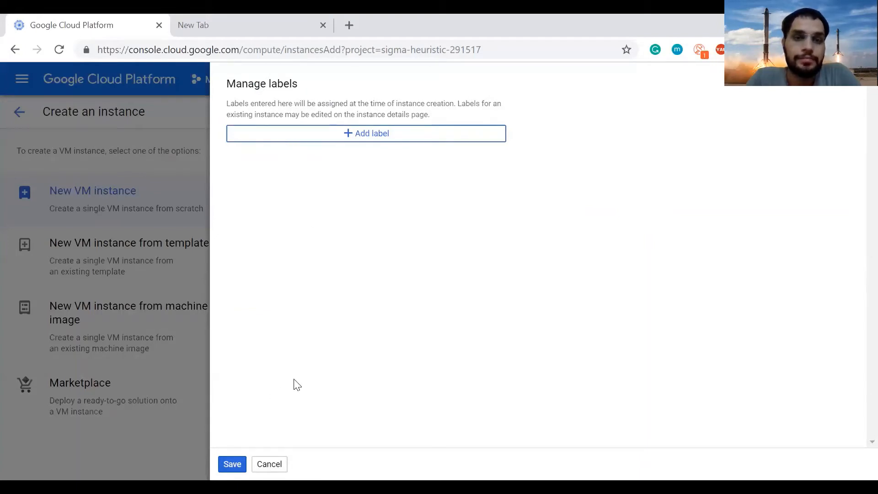
{"action": "left_click", "coordinate": [286, 463]}
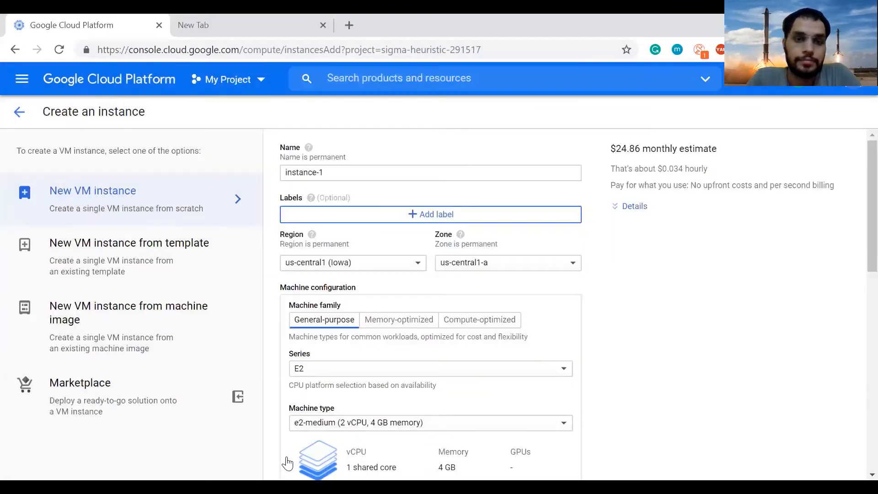
{"action": "mouse_move", "coordinate": [312, 234]}
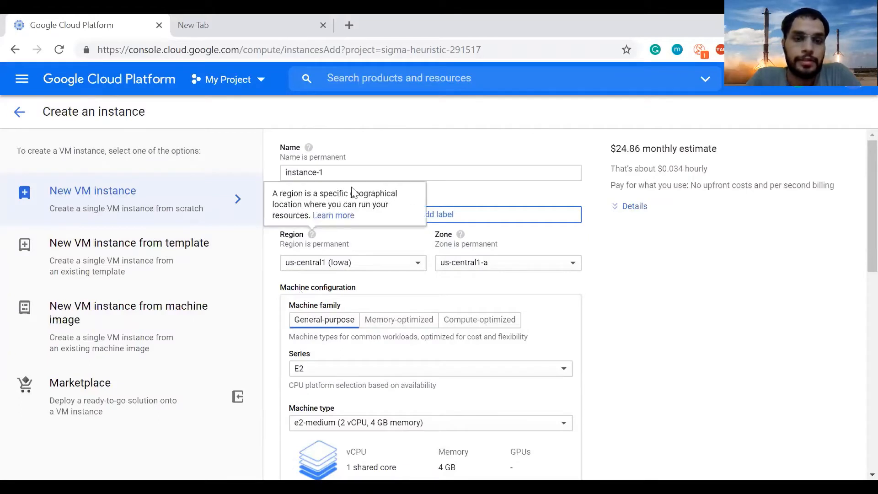
{"action": "mouse_move", "coordinate": [308, 147]}
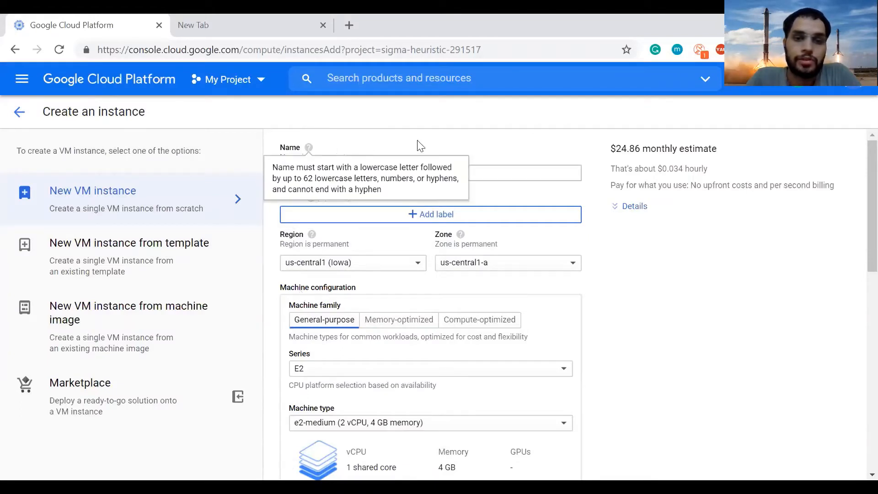
{"action": "mouse_move", "coordinate": [313, 197]}
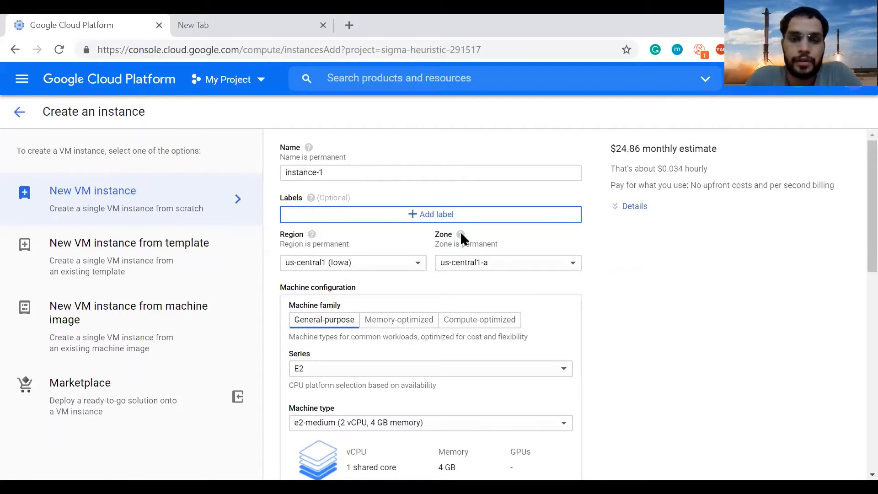
{"action": "mouse_move", "coordinate": [460, 233]}
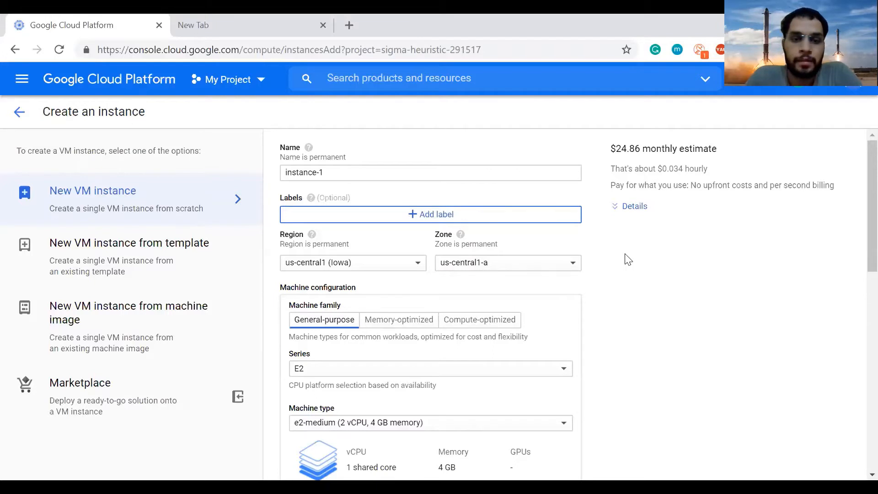
- Review the first- and second-generation series options for the general-purpose machine family
{"action": "scroll", "coordinate": [628, 259], "scroll_direction": "down", "scroll_amount": 3}
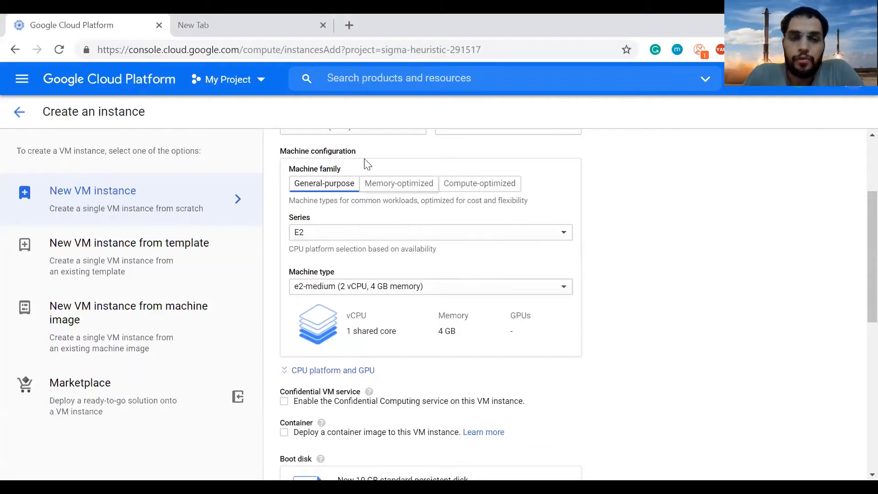
{"action": "left_click", "coordinate": [561, 238]}
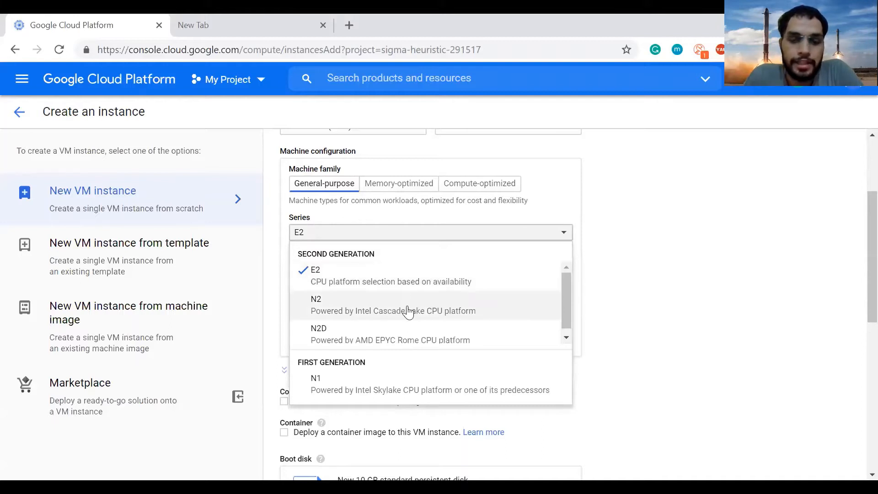
{"action": "scroll", "coordinate": [408, 313], "scroll_direction": "down", "scroll_amount": 1}
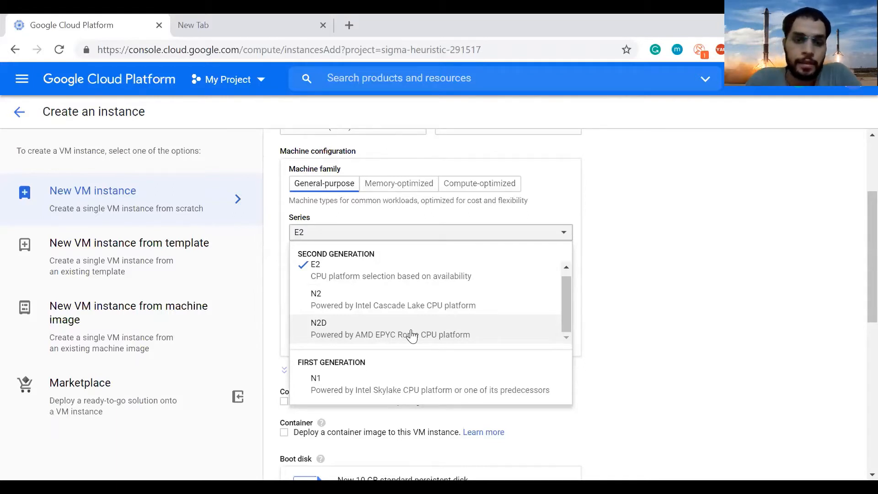
{"action": "scroll", "coordinate": [412, 335], "scroll_direction": "down", "scroll_amount": 1}
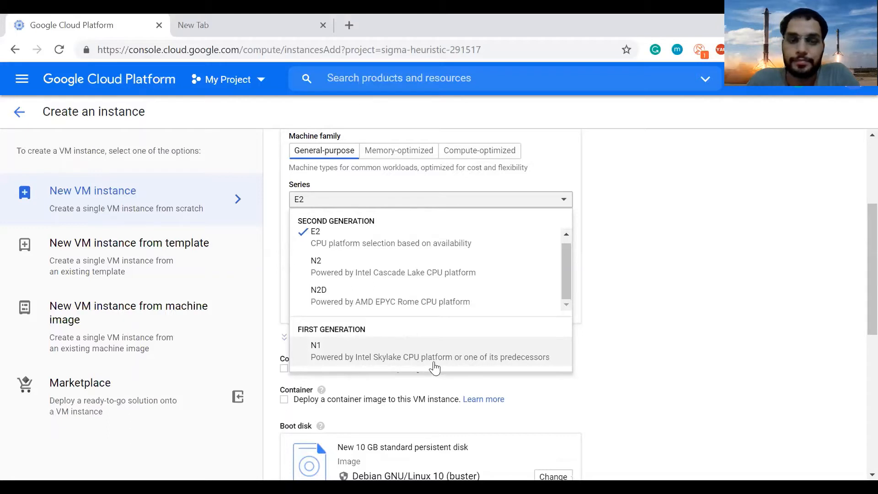
{"action": "left_click", "coordinate": [635, 343]}
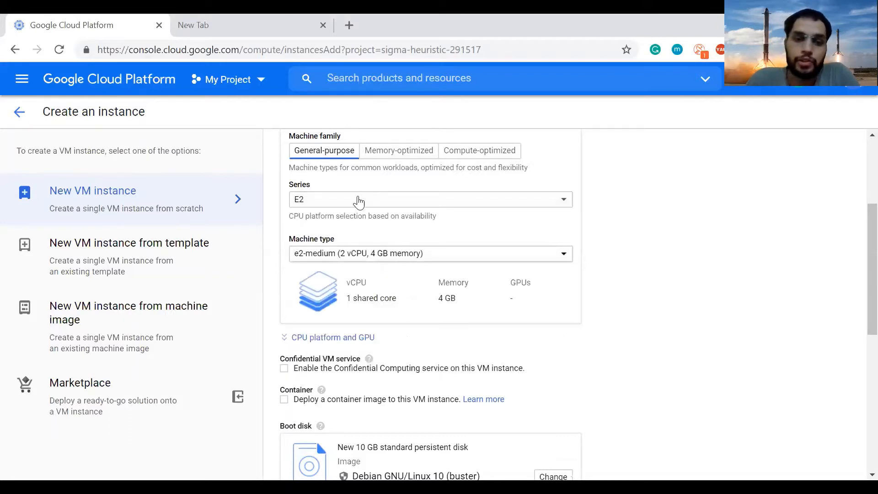
- Review the shared-core and standard machine types offered for the E2 series
{"action": "left_click", "coordinate": [372, 265]}
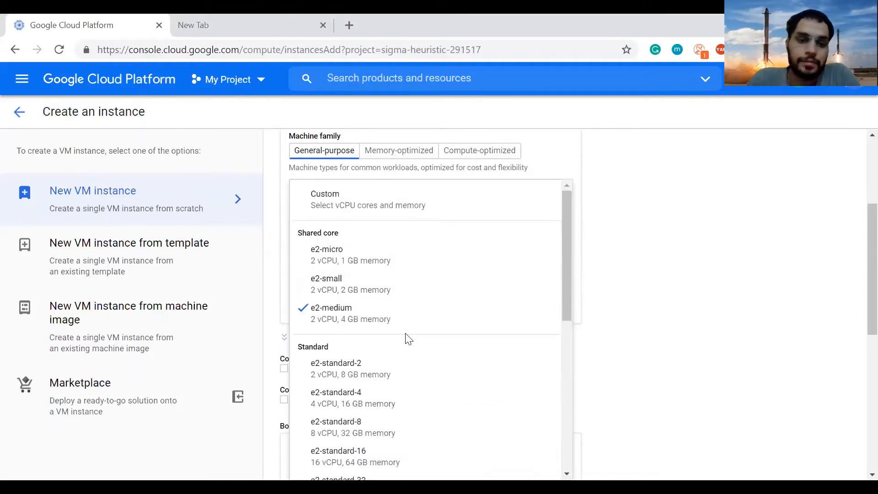
{"action": "scroll", "coordinate": [409, 339], "scroll_direction": "down", "scroll_amount": 1}
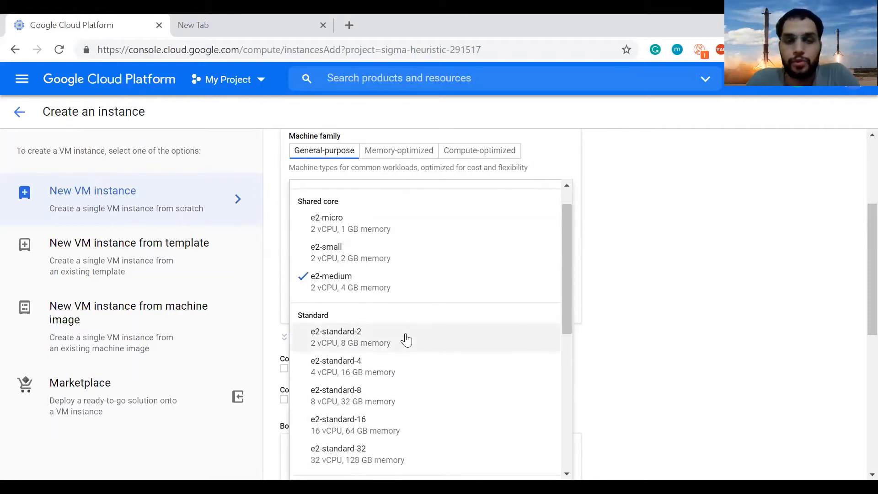
{"action": "scroll", "coordinate": [406, 339], "scroll_direction": "down", "scroll_amount": 1}
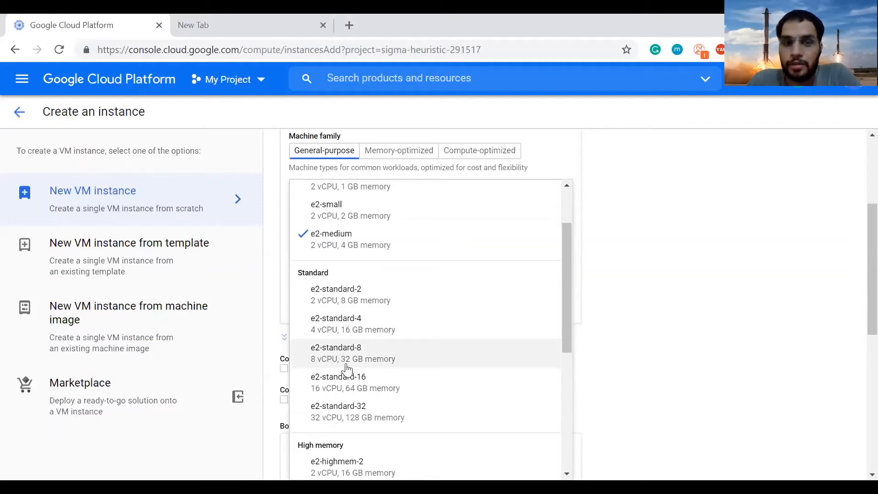
{"action": "scroll", "coordinate": [346, 368], "scroll_direction": "up", "scroll_amount": 2}
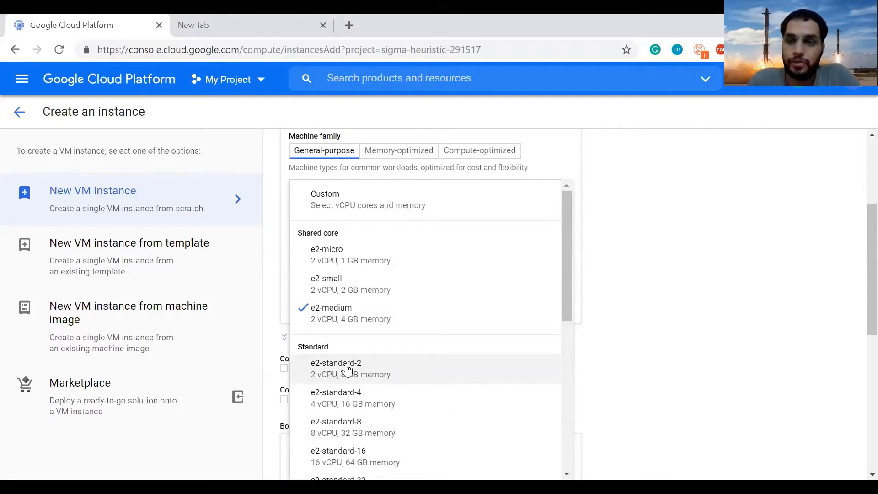
{"action": "left_click", "coordinate": [650, 317]}
- Try enabling container image deployment for the VM instance
{"action": "scroll", "coordinate": [649, 316], "scroll_direction": "down", "scroll_amount": 3}
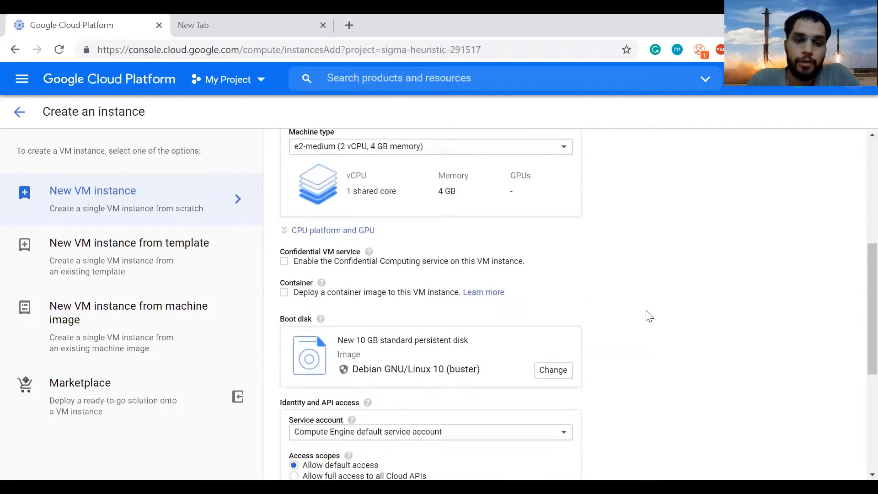
{"action": "scroll", "coordinate": [649, 317], "scroll_direction": "down", "scroll_amount": 1}
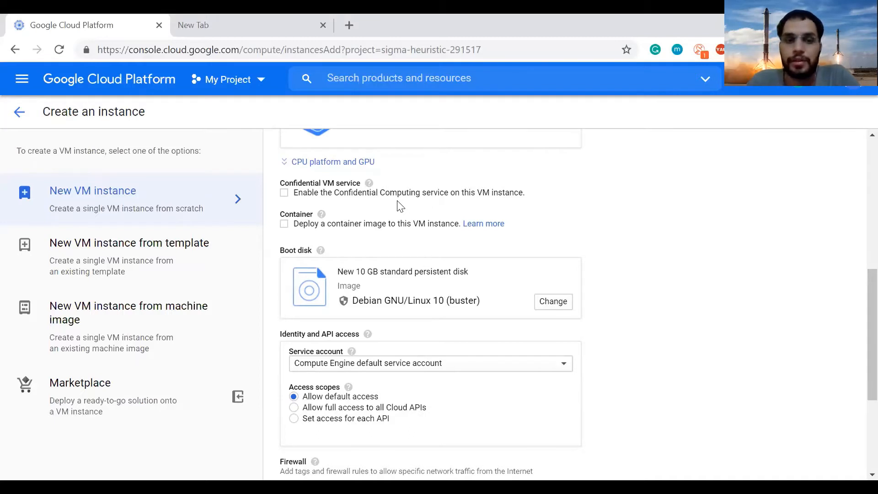
{"action": "left_click", "coordinate": [322, 214]}
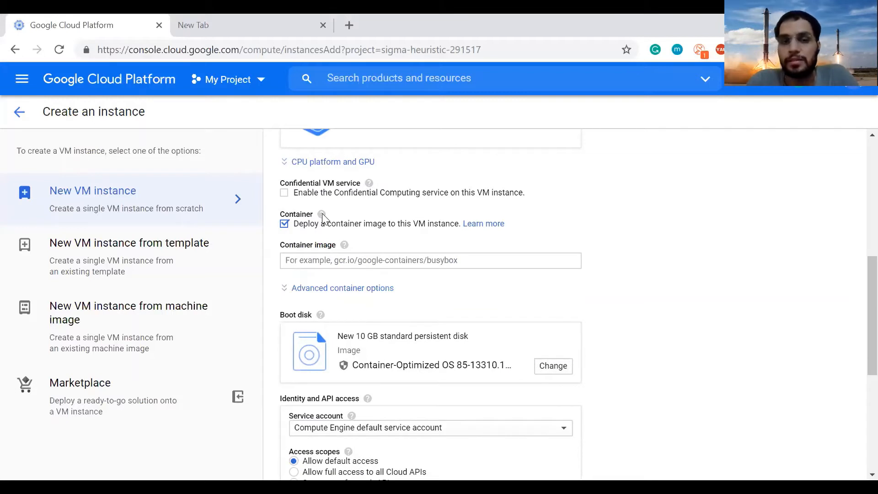
{"action": "left_click", "coordinate": [460, 227]}
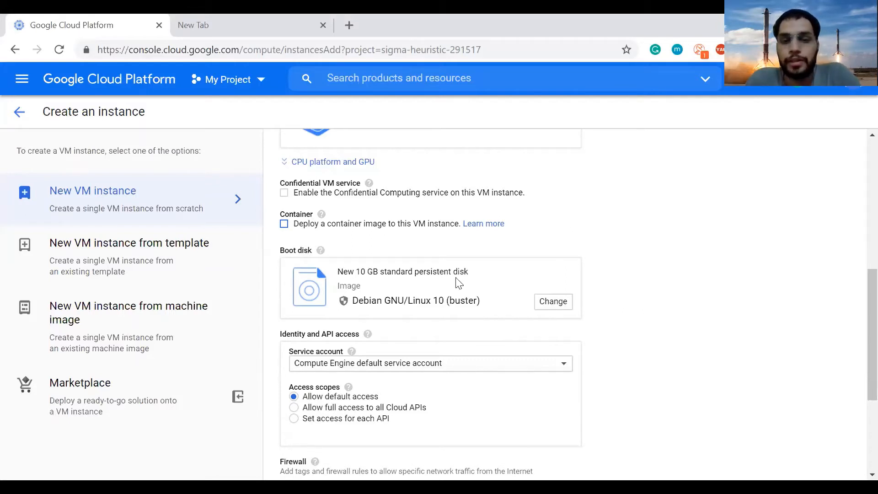
- Review the public operating system images and Debian versions offered for the boot disk, leaving the disk settings unchanged
{"action": "scroll", "coordinate": [459, 283], "scroll_direction": "down", "scroll_amount": 1}
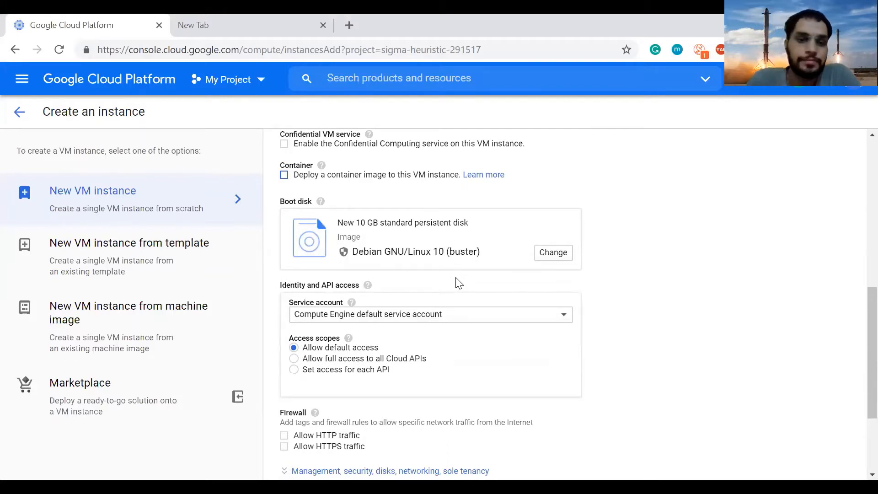
{"action": "left_click", "coordinate": [542, 259]}
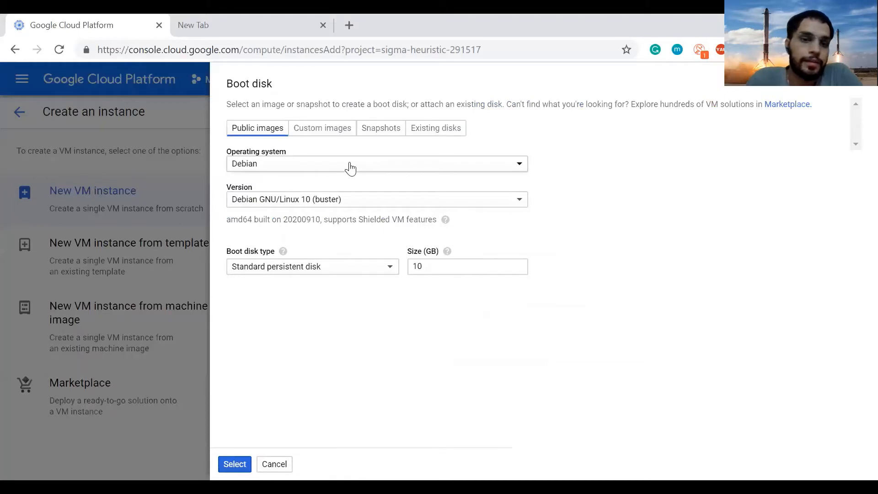
{"action": "left_click", "coordinate": [350, 169]}
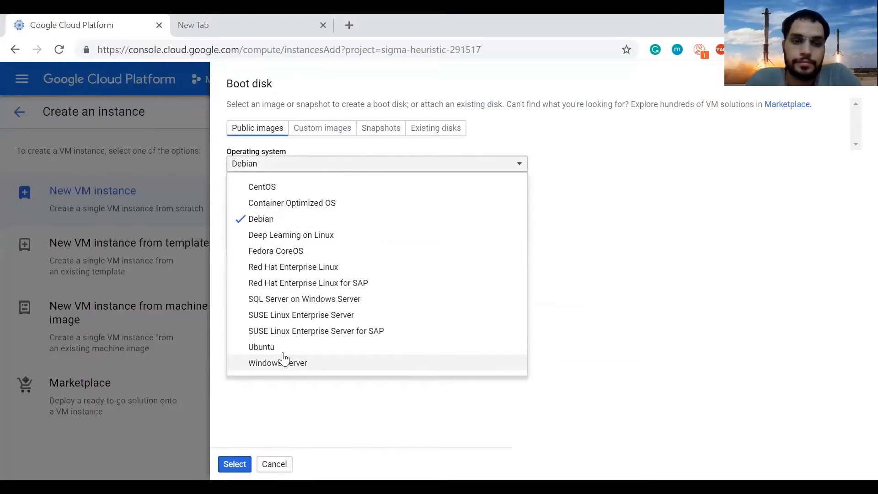
{"action": "left_click", "coordinate": [288, 390]}
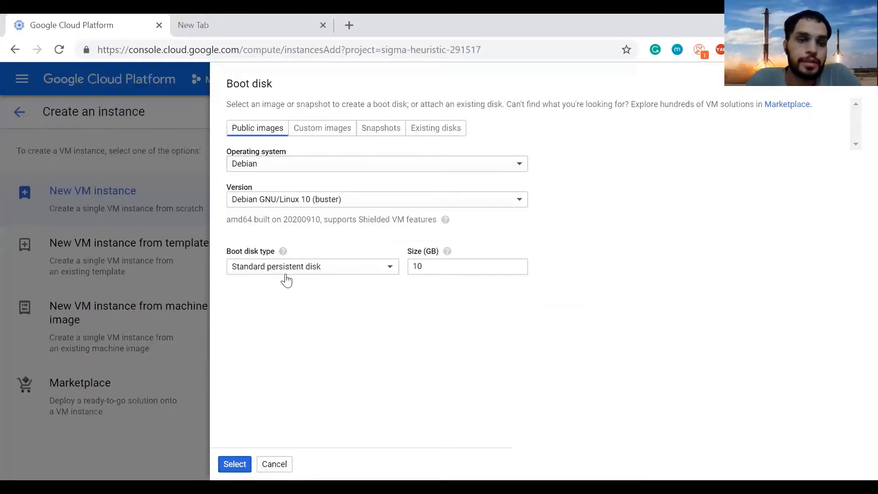
{"action": "left_click", "coordinate": [308, 206]}
{"action": "left_click", "coordinate": [303, 359]}
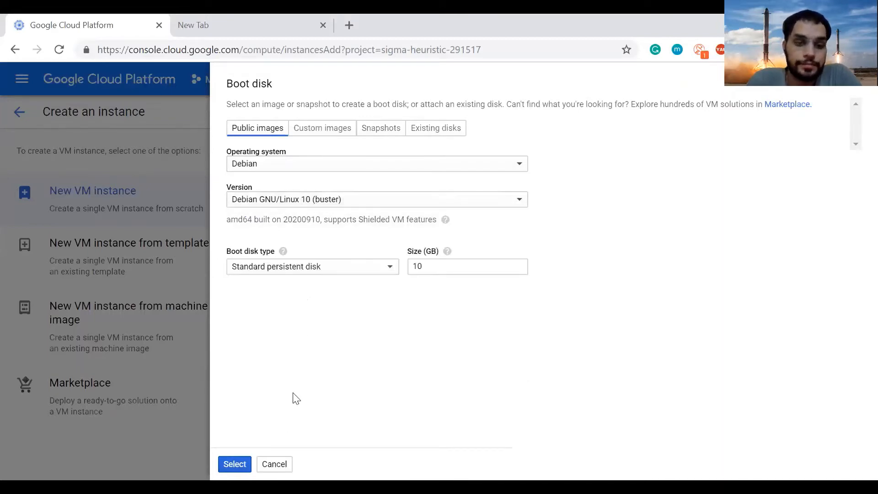
{"action": "left_click", "coordinate": [280, 457]}
- Read the firewall note and expand the advanced settings to review the description, deletion protection and reservation options
{"action": "scroll", "coordinate": [493, 398], "scroll_direction": "down", "scroll_amount": 3}
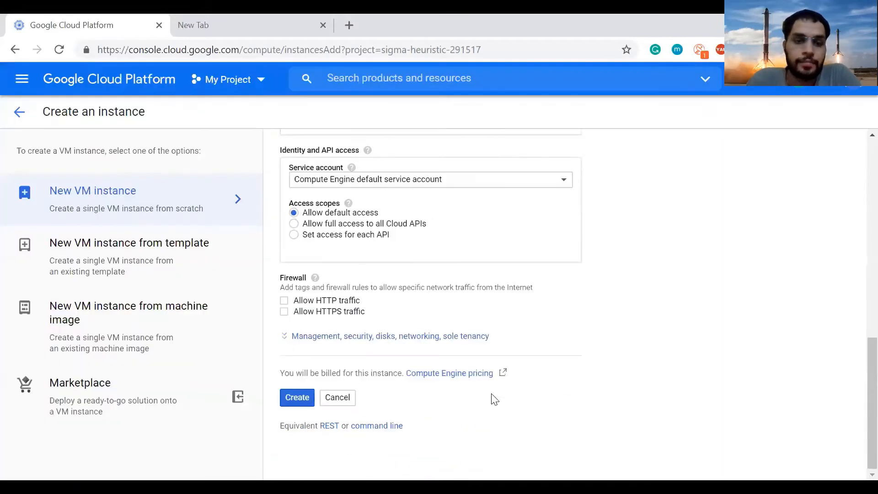
{"action": "triple_click", "coordinate": [314, 293]}
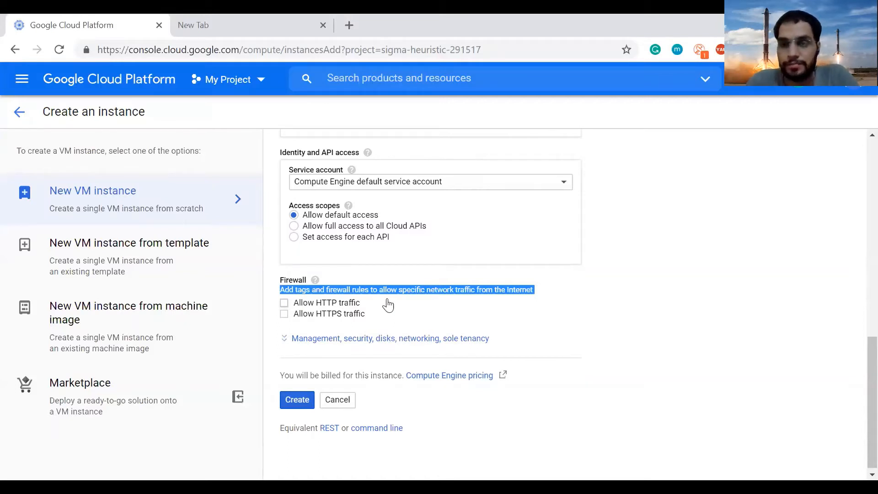
{"action": "left_click", "coordinate": [320, 341]}
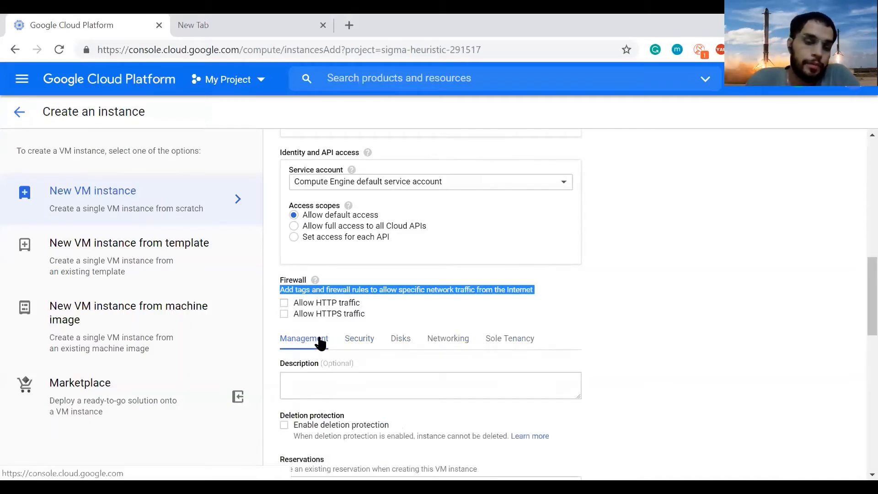
{"action": "scroll", "coordinate": [508, 354], "scroll_direction": "down", "scroll_amount": 3}
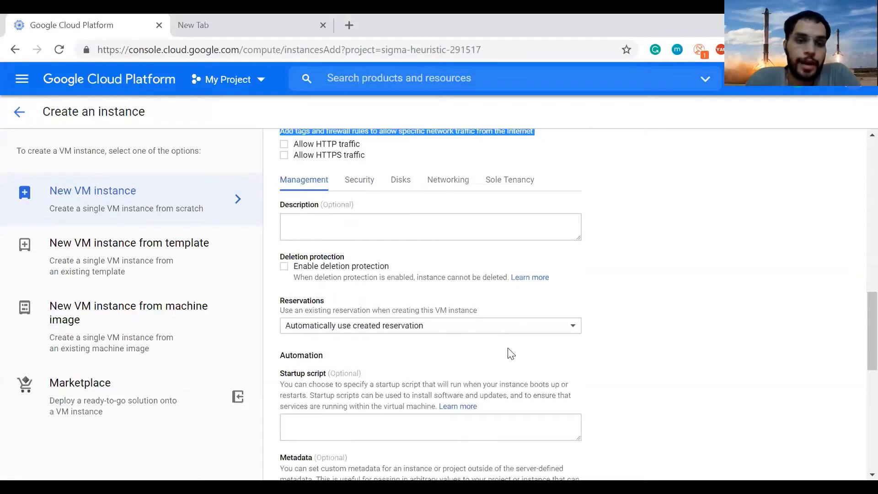
{"action": "scroll", "coordinate": [348, 380], "scroll_direction": "down", "scroll_amount": 1}
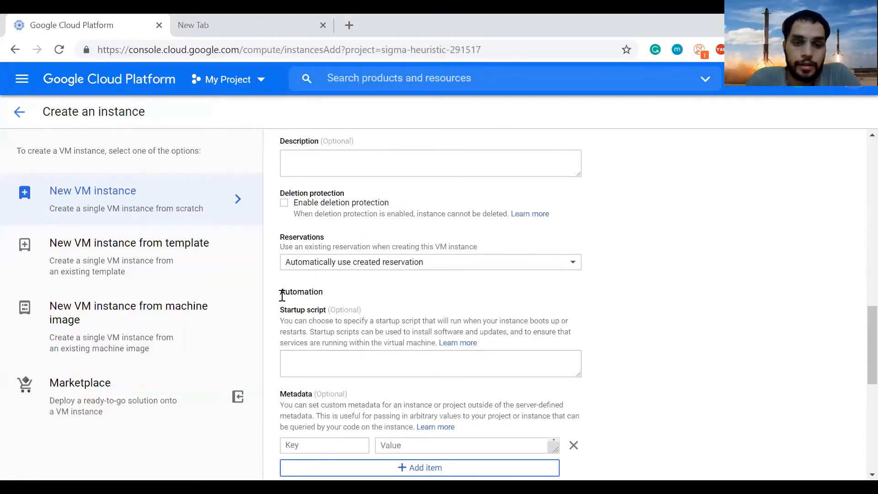
- Read the explanation of the optional startup script in the instance's automation settings
{"action": "left_click_drag", "start_coordinate": [282, 296], "coordinate": [435, 343]}
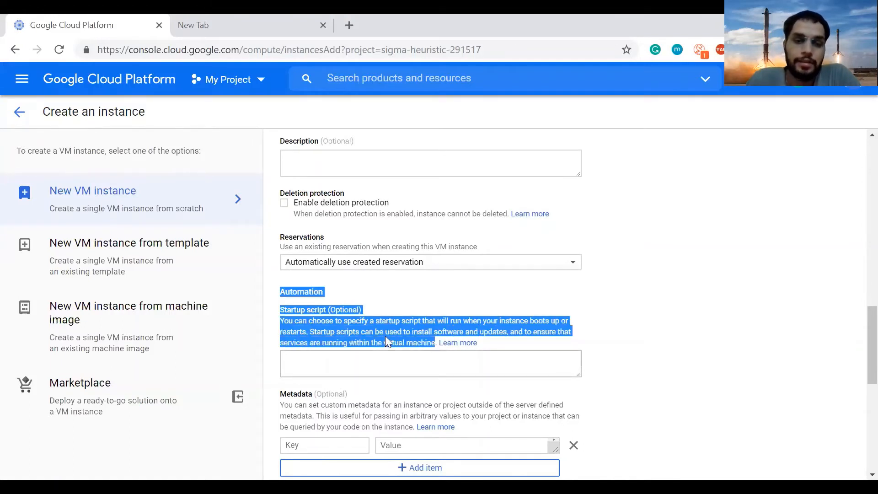
{"action": "left_click", "coordinate": [385, 338]}
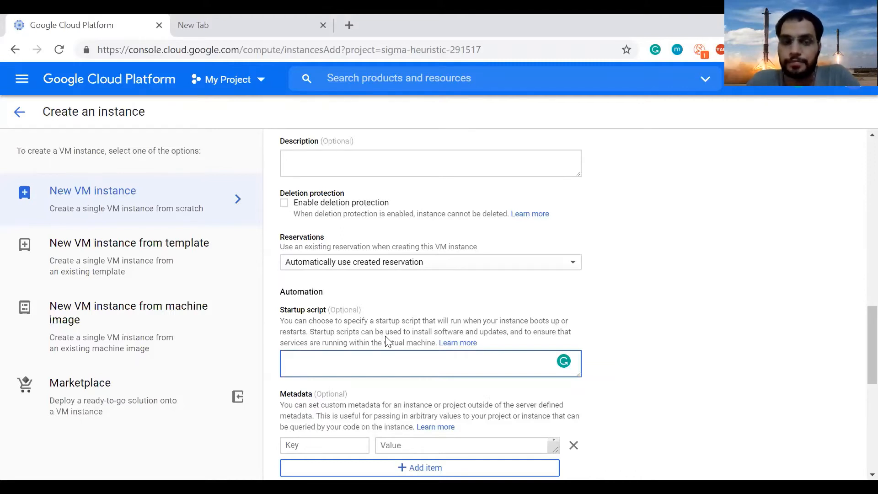
{"action": "left_click", "coordinate": [361, 341]}
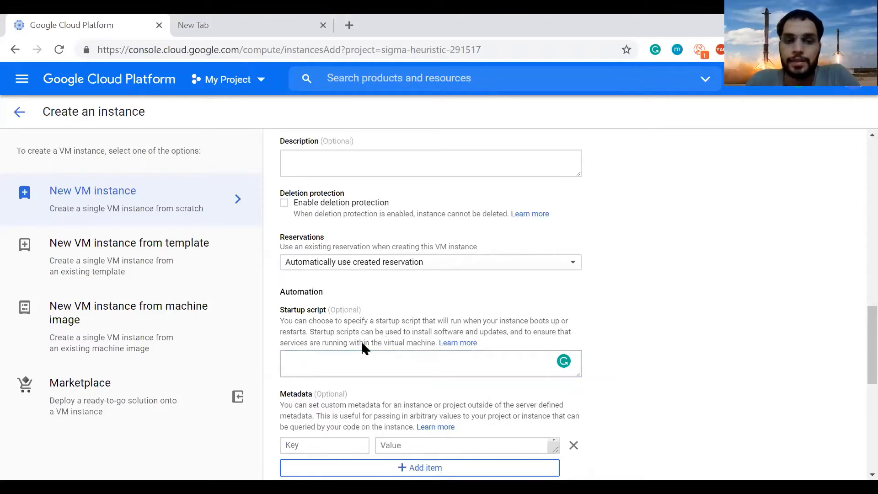
{"action": "triple_click", "coordinate": [361, 341]}
{"action": "left_click", "coordinate": [354, 358]}
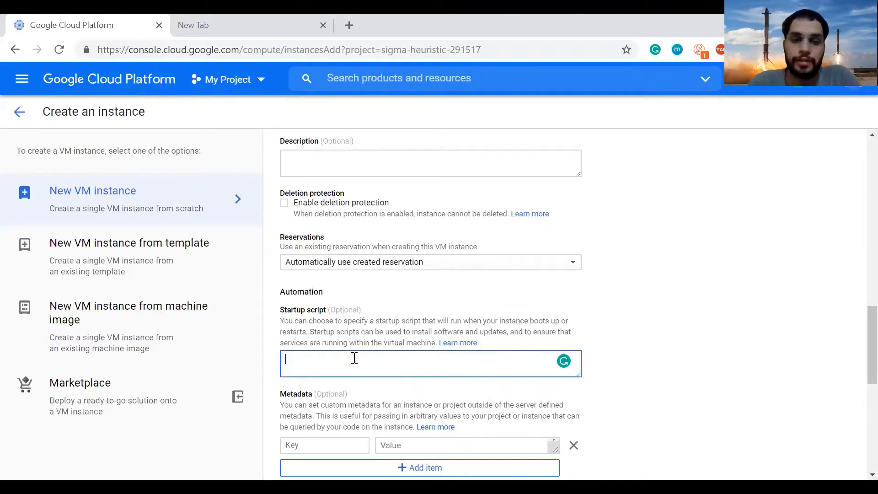
- Read the explanation of custom metadata for the instance
{"action": "scroll", "coordinate": [355, 358], "scroll_direction": "down", "scroll_amount": 3}
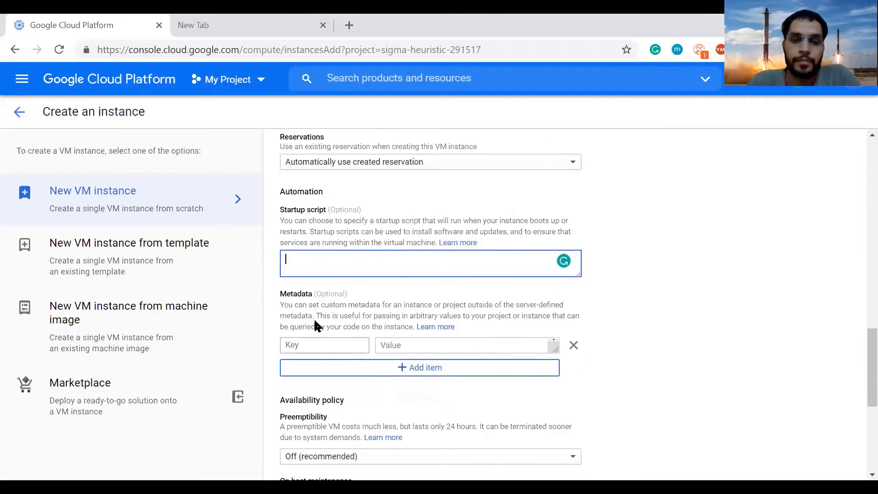
{"action": "triple_click", "coordinate": [314, 320]}
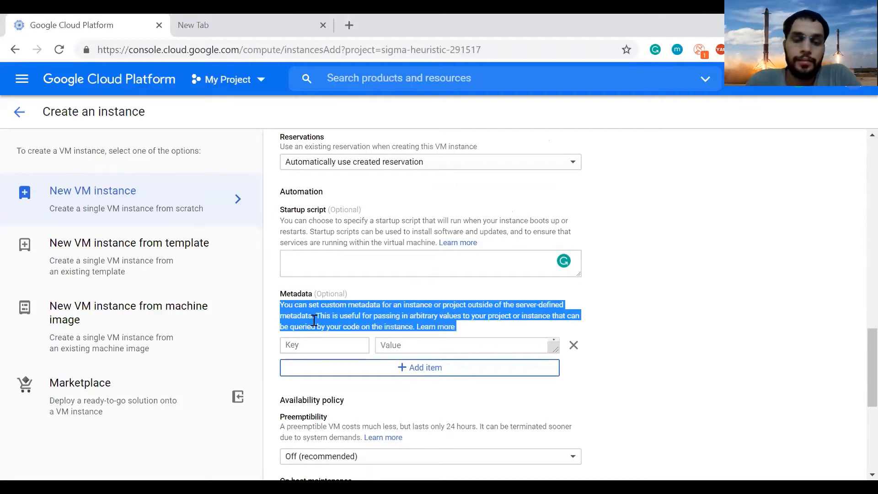
{"action": "left_click", "coordinate": [314, 321]}
{"action": "scroll", "coordinate": [314, 320], "scroll_direction": "down", "scroll_amount": 1}
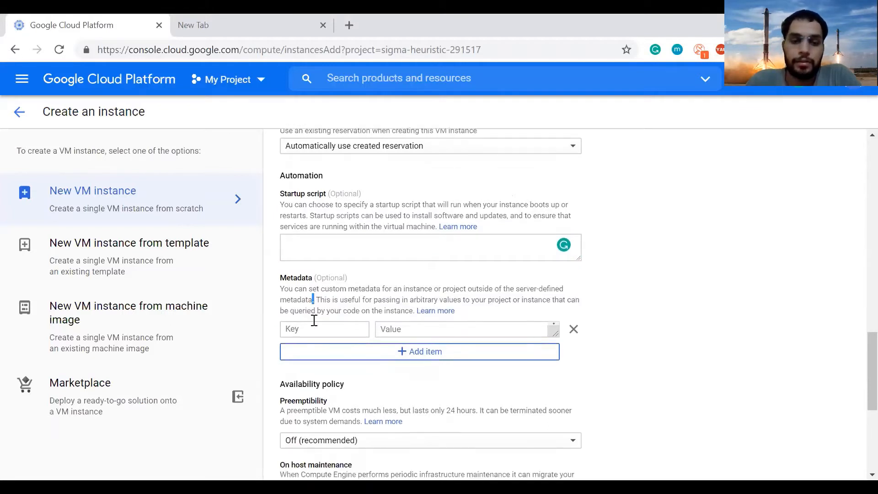
{"action": "scroll", "coordinate": [314, 320], "scroll_direction": "down", "scroll_amount": 1}
{"action": "scroll", "coordinate": [314, 320], "scroll_direction": "down", "scroll_amount": 1}
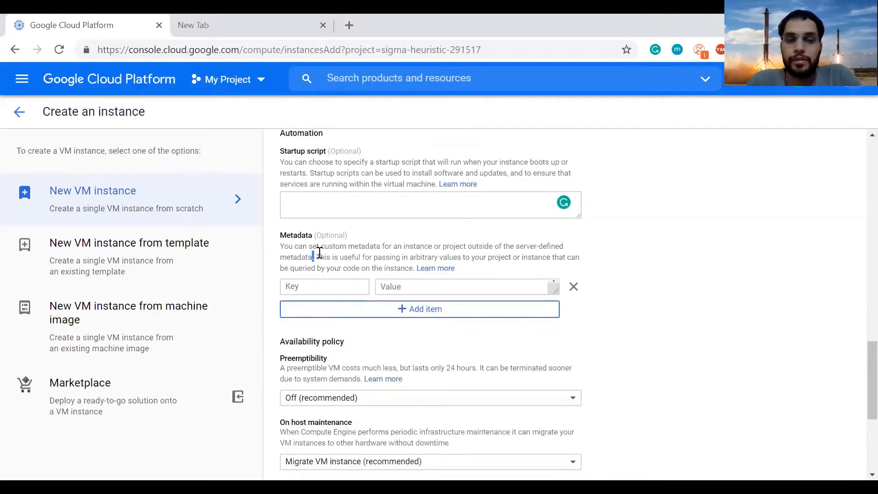
{"action": "triple_click", "coordinate": [319, 252]}
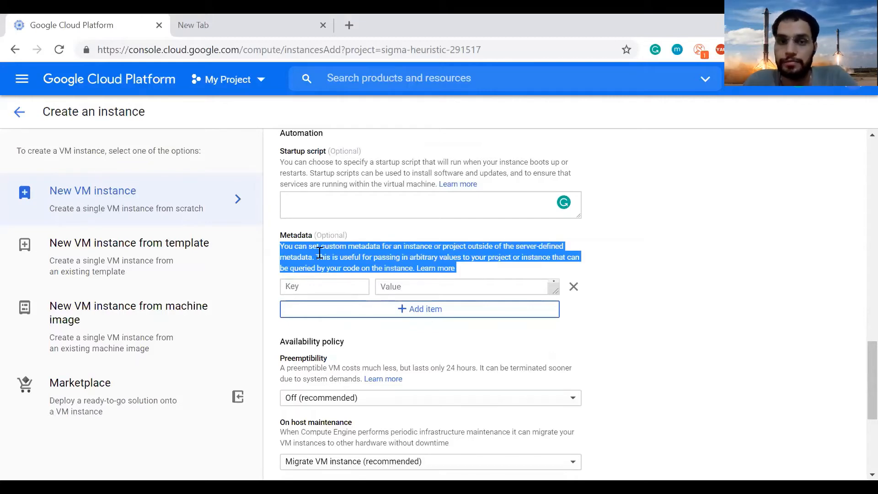
- Review the availability policy settings for preemptibility, host maintenance and automatic restart
{"action": "scroll", "coordinate": [321, 253], "scroll_direction": "down", "scroll_amount": 3}
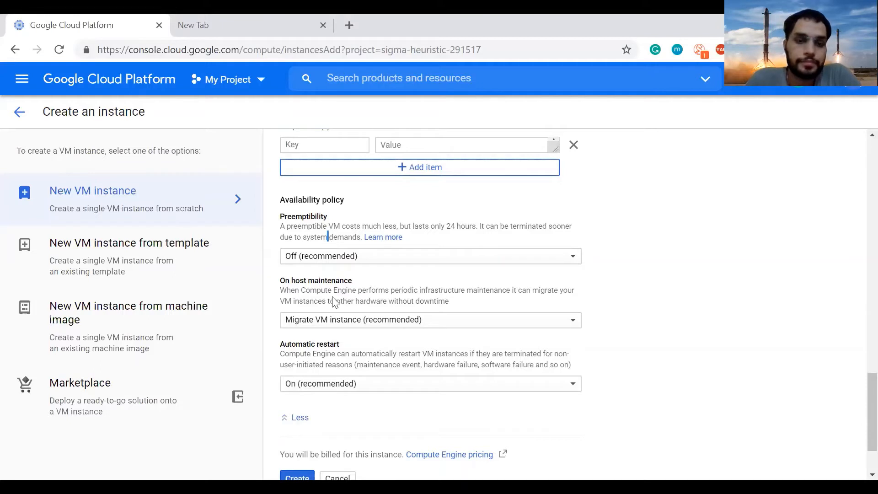
{"action": "scroll", "coordinate": [335, 304], "scroll_direction": "down", "scroll_amount": 1}
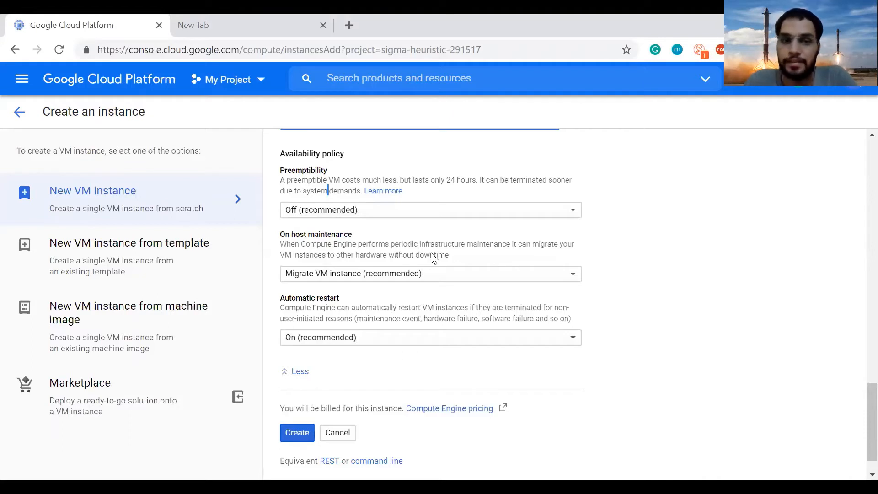
- Change the instance name to techrobin
{"action": "scroll", "coordinate": [434, 258], "scroll_direction": "up", "scroll_amount": 15}
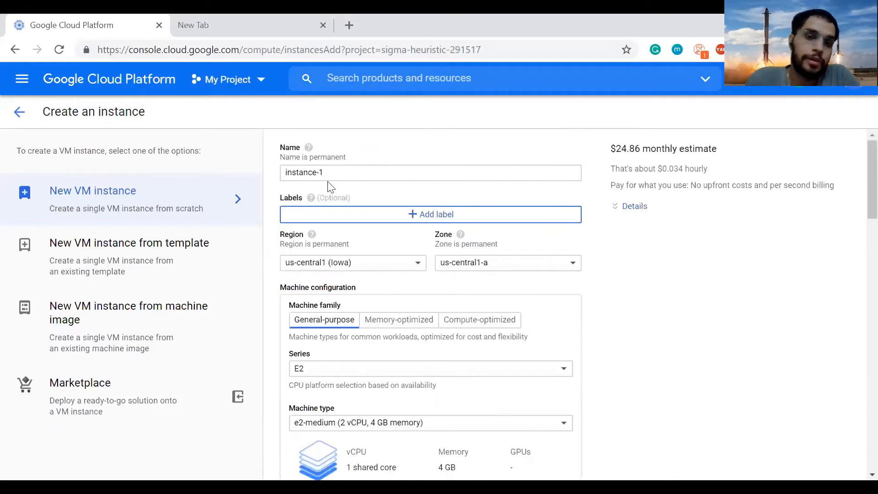
{"action": "left_click", "coordinate": [342, 175]}
{"action": "key", "text": "ctrl+a"}
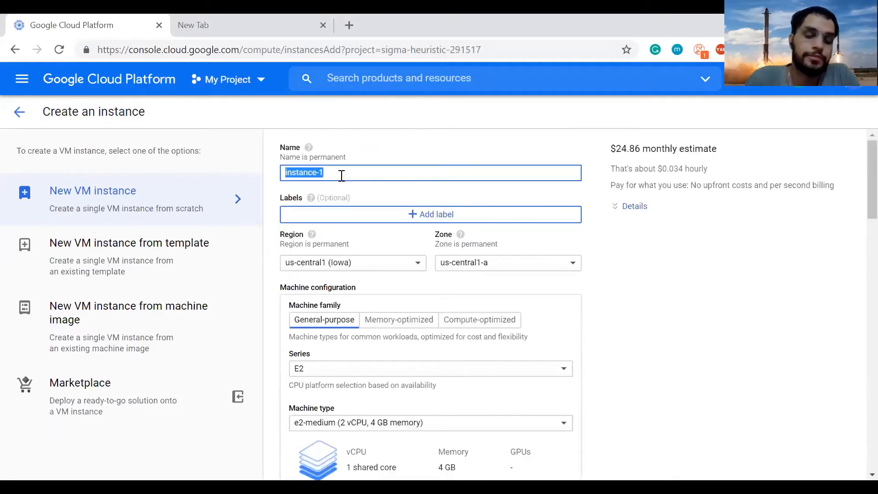
{"action": "type", "text": "te"}
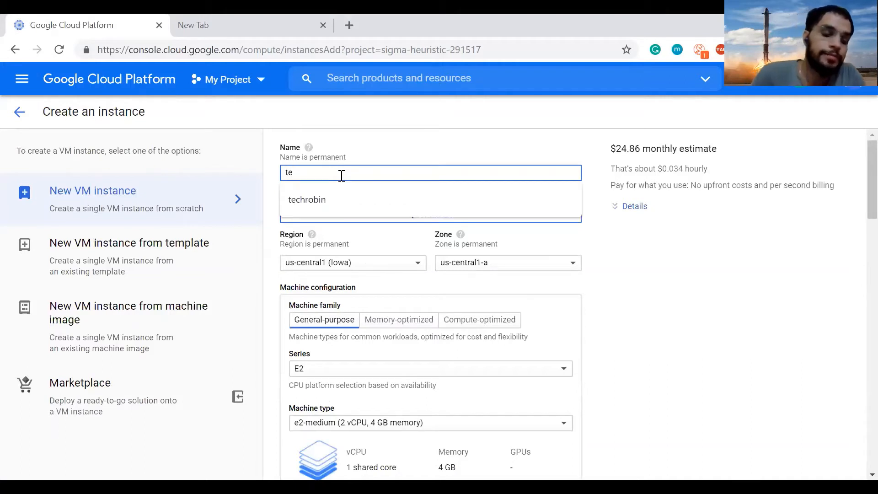
{"action": "type", "text": "choa"}
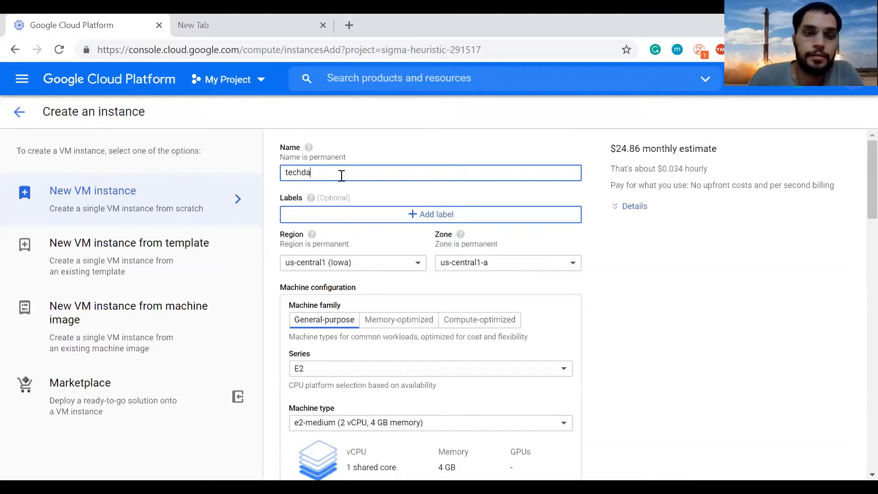
{"action": "key", "text": "BackSpace"}
{"action": "key", "text": "BackSpace"}
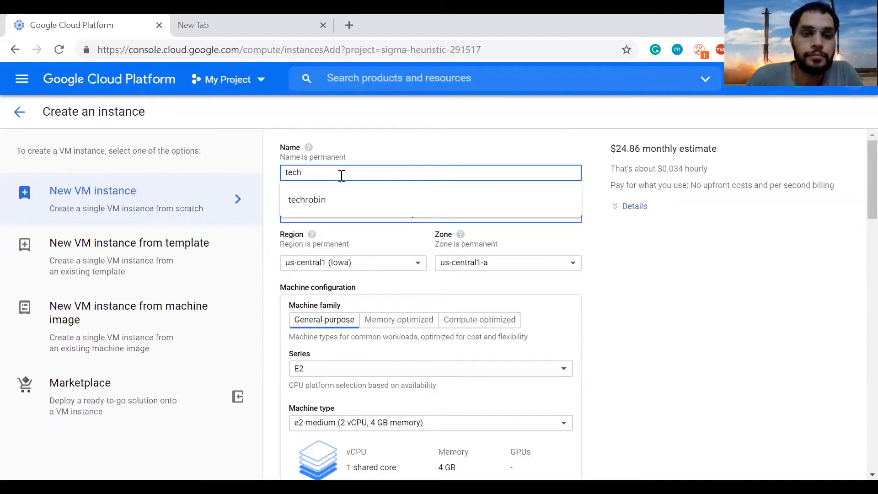
{"action": "left_click", "coordinate": [338, 196]}
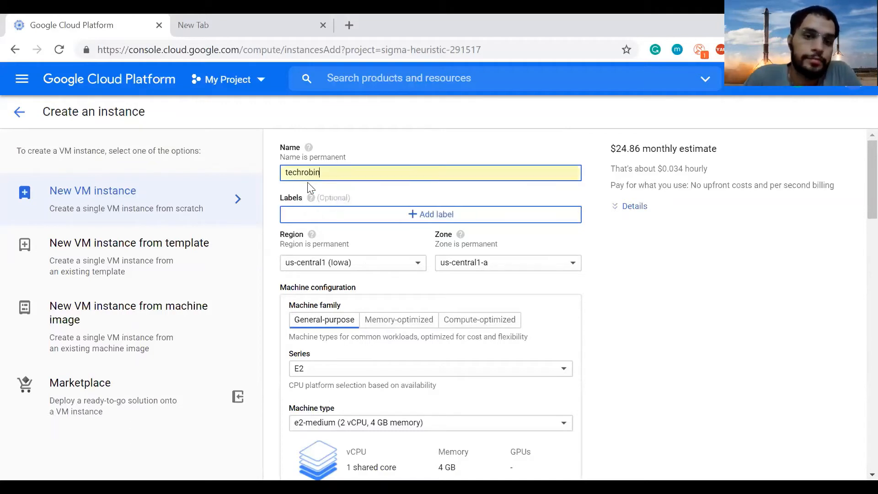
- Try capitalising the first letter of the instance name, and restore the lowercase spelling
{"action": "left_click", "coordinate": [289, 172]}
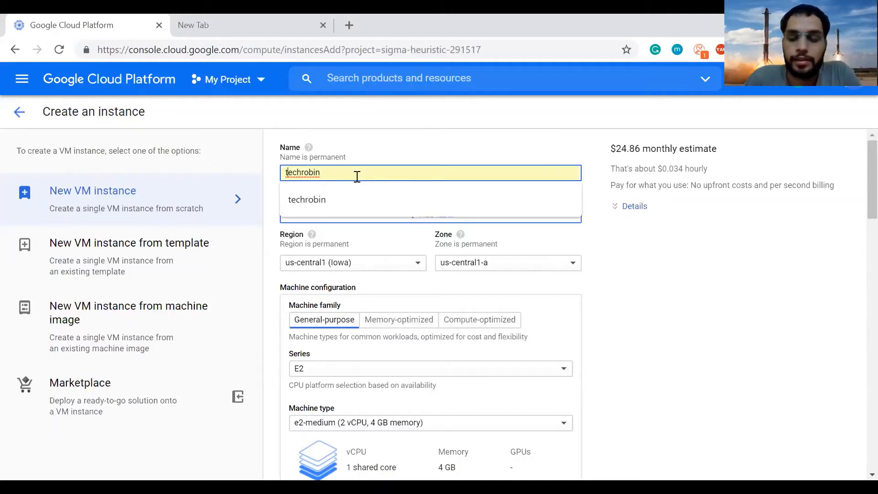
{"action": "key", "text": "Delete"}
{"action": "type", "text": "T"}
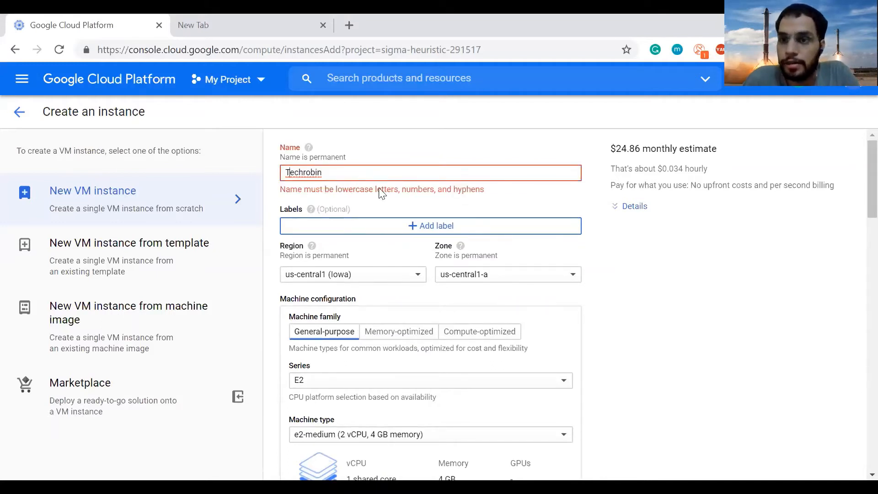
{"action": "key", "text": "BackSpace"}
{"action": "type", "text": "t"}
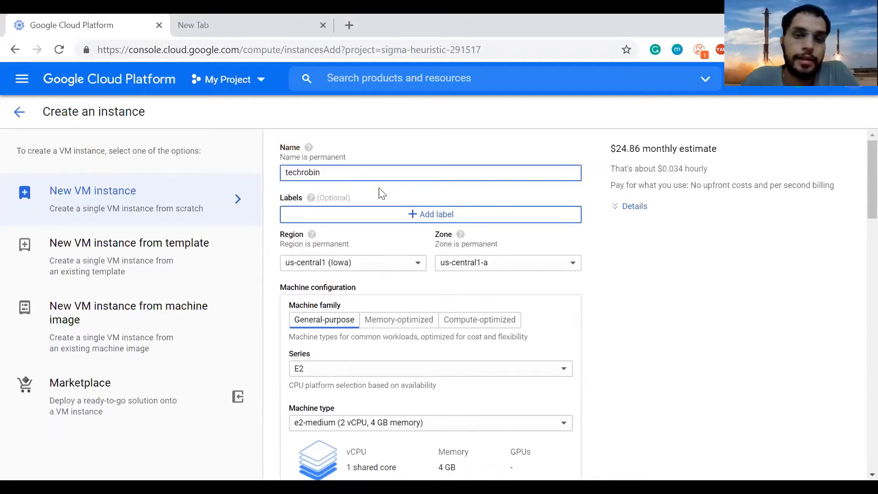
{"action": "left_click", "coordinate": [584, 283]}
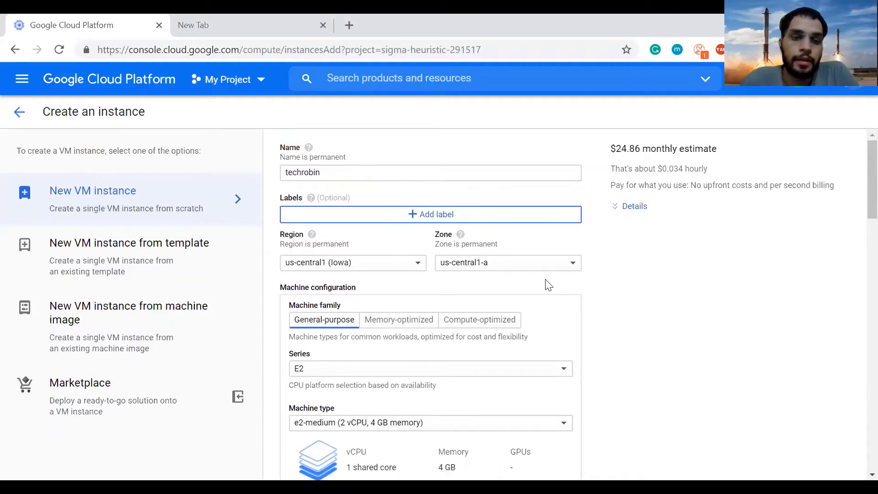
- Set the instance region to asia-south1 (Mumbai) and view the zones available there
{"action": "left_click", "coordinate": [406, 269]}
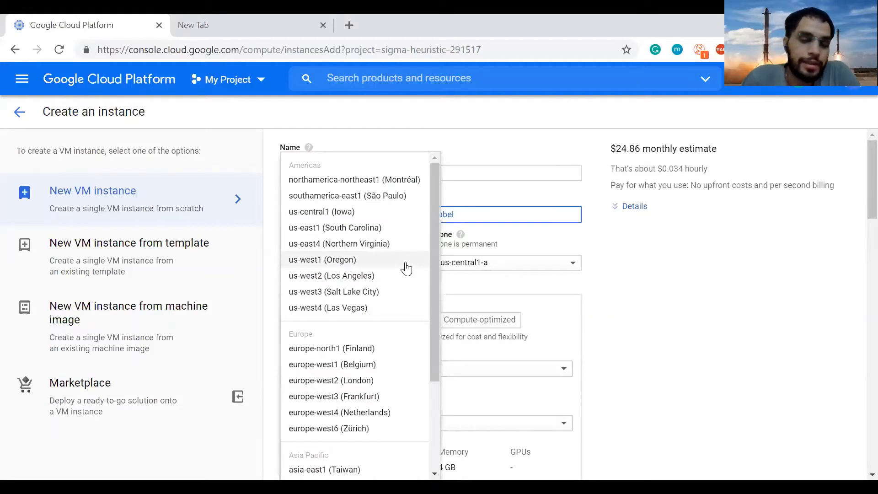
{"action": "scroll", "coordinate": [407, 269], "scroll_direction": "down", "scroll_amount": 3}
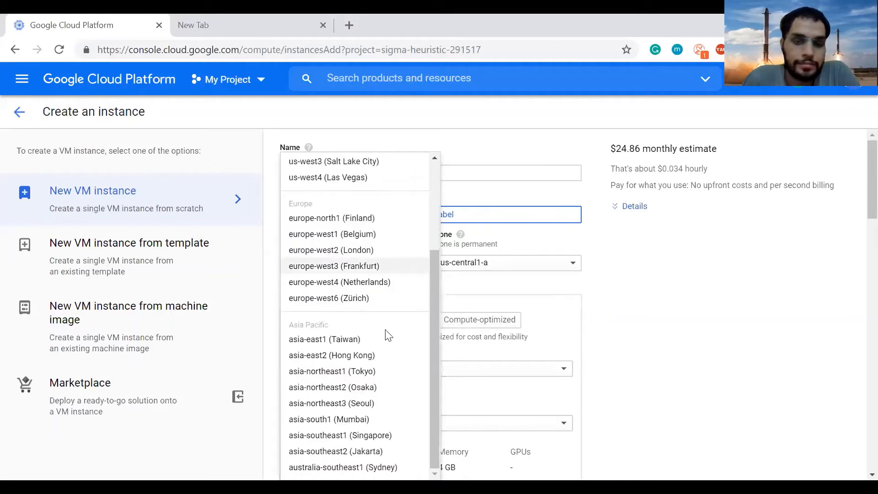
{"action": "left_click", "coordinate": [324, 424]}
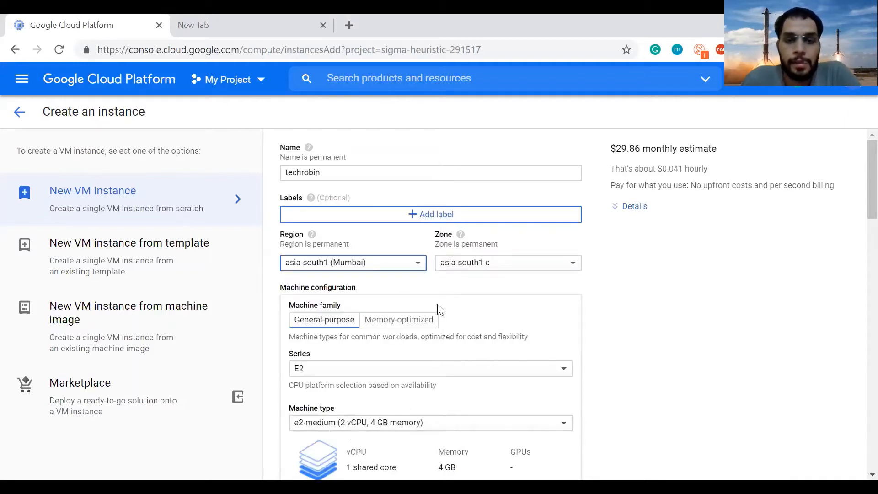
{"action": "left_click", "coordinate": [506, 269]}
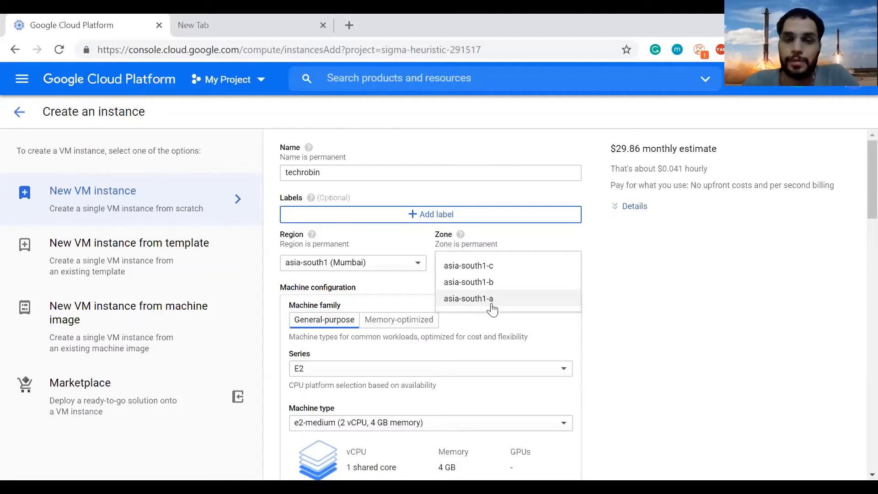
{"action": "left_click", "coordinate": [679, 326]}
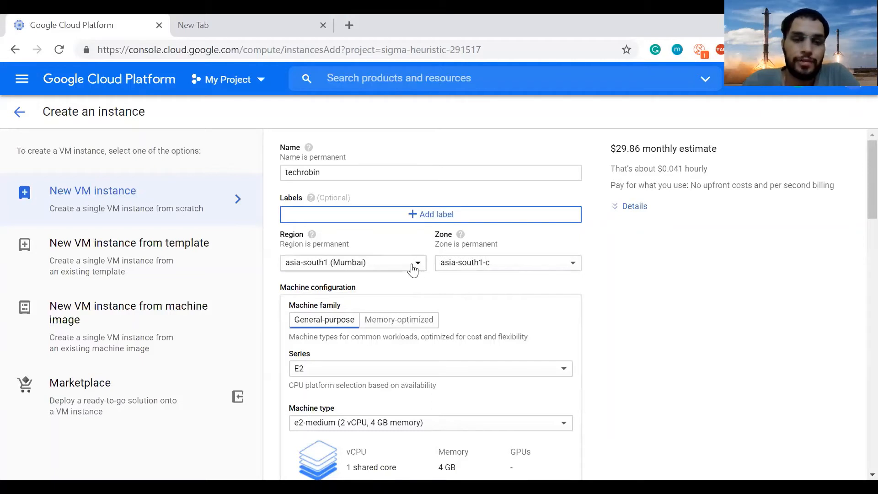
- Switch the instance region back to us-central1 (Iowa)
{"action": "left_click", "coordinate": [413, 270]}
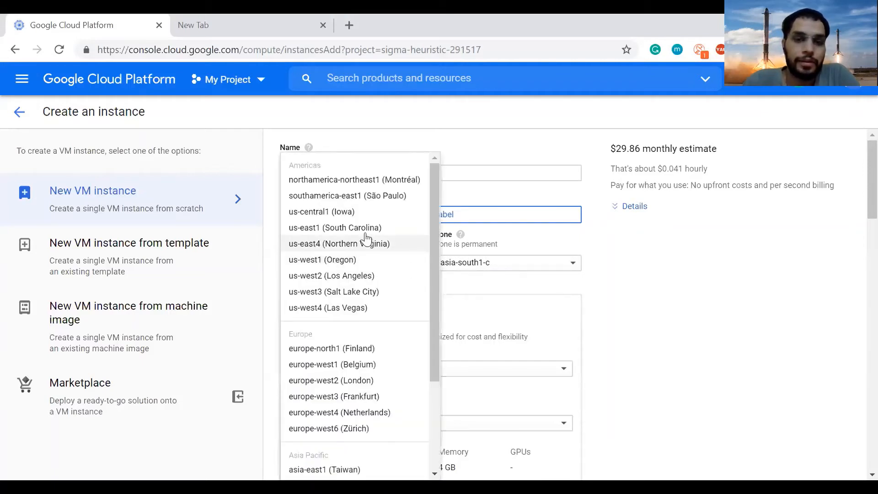
{"action": "left_click", "coordinate": [337, 213]}
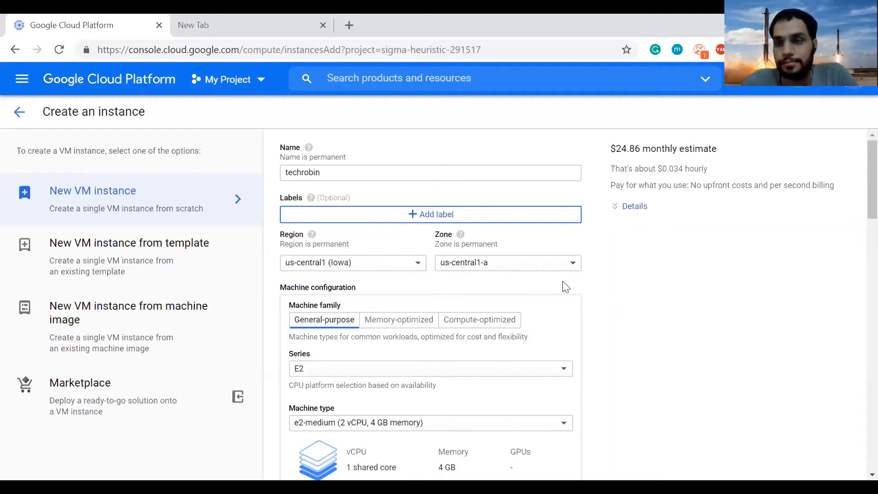
- Change the boot disk image to the Windows Server operating system, version Windows Server 2019 Datacenter with Desktop Experience
{"action": "scroll", "coordinate": [566, 287], "scroll_direction": "down", "scroll_amount": 1}
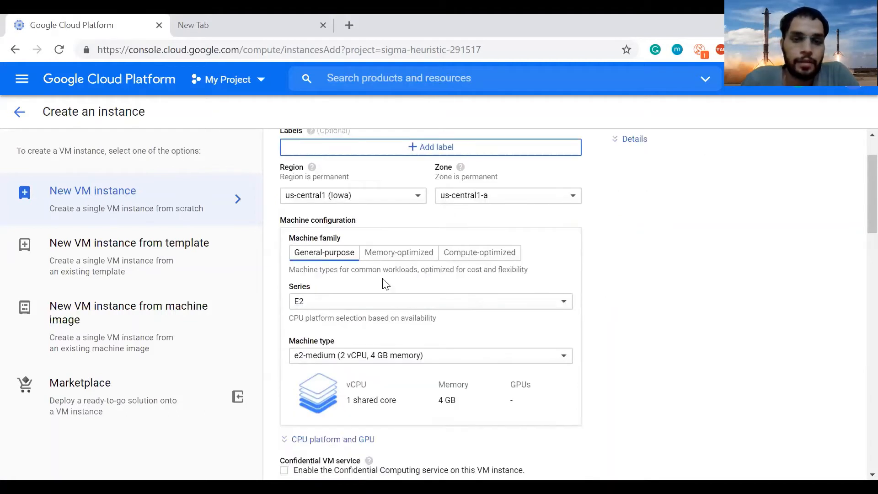
{"action": "scroll", "coordinate": [436, 293], "scroll_direction": "down", "scroll_amount": 1}
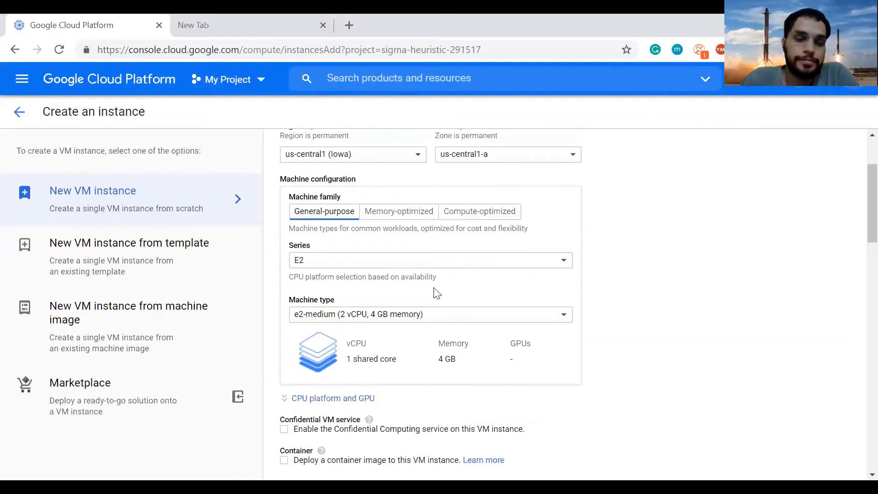
{"action": "scroll", "coordinate": [437, 293], "scroll_direction": "down", "scroll_amount": 1}
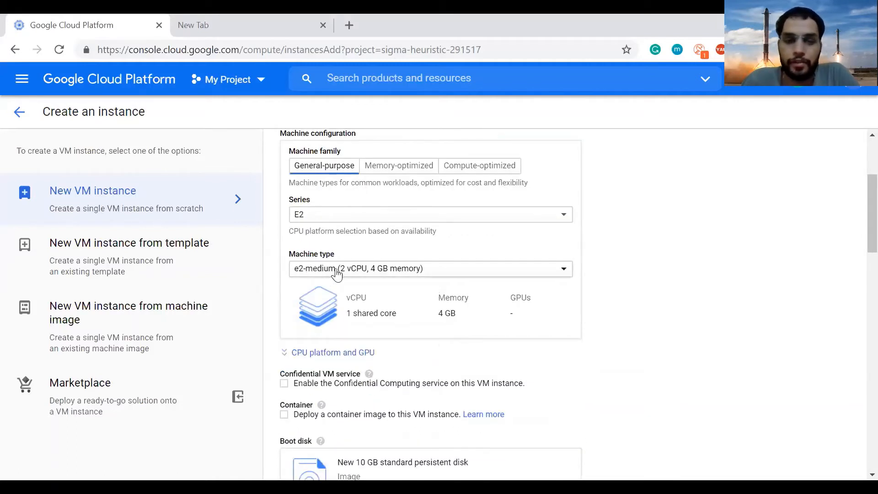
{"action": "scroll", "coordinate": [526, 300], "scroll_direction": "down", "scroll_amount": 3}
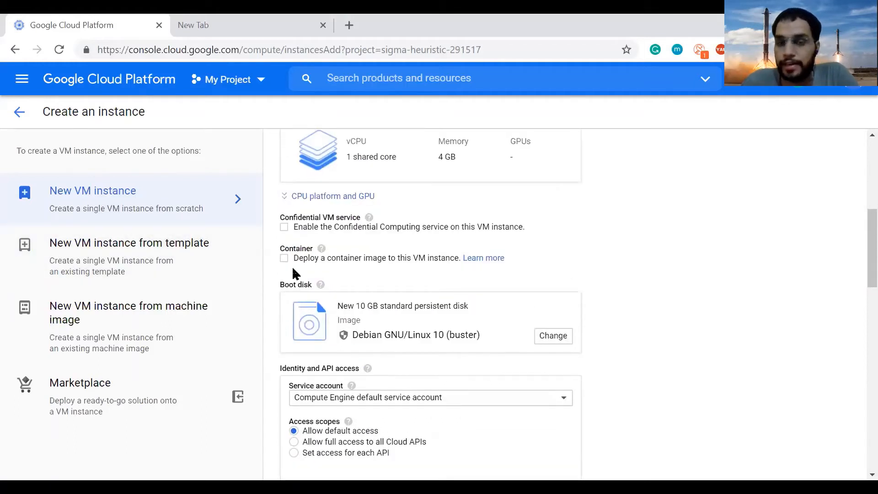
{"action": "scroll", "coordinate": [293, 273], "scroll_direction": "down", "scroll_amount": 2}
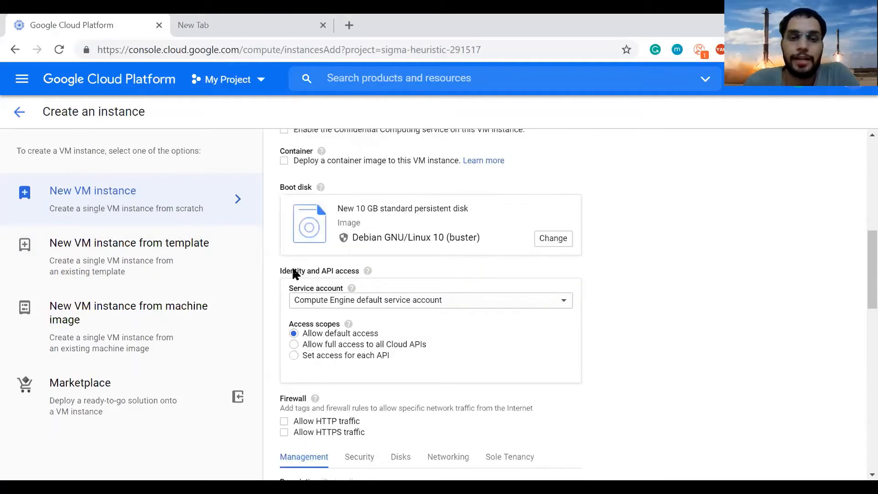
{"action": "left_click", "coordinate": [560, 242]}
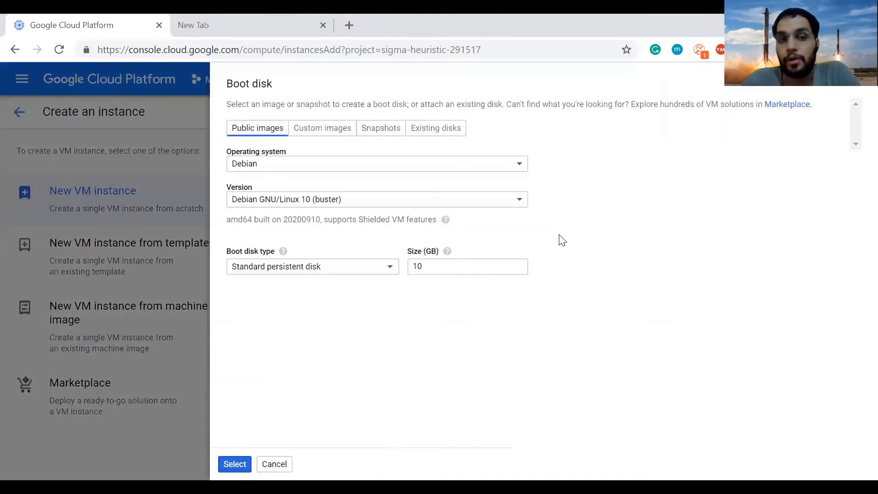
{"action": "left_click", "coordinate": [329, 170]}
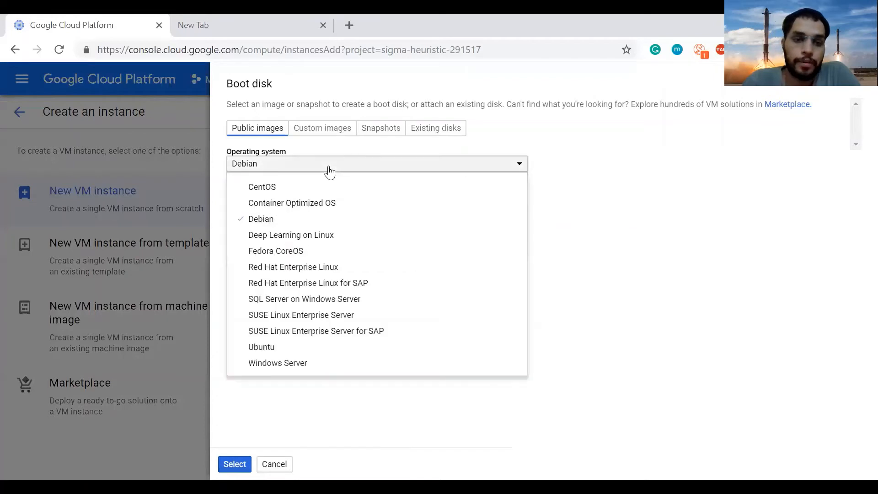
{"action": "left_click", "coordinate": [292, 364]}
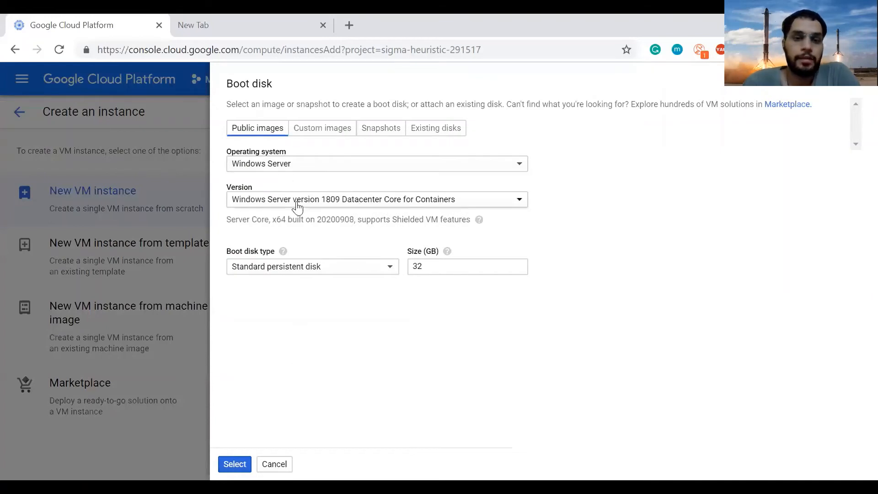
{"action": "left_click", "coordinate": [297, 208]}
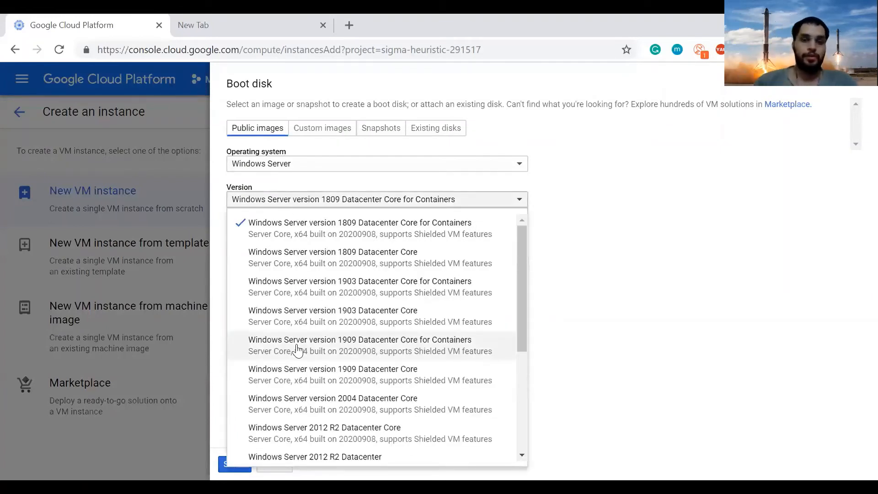
{"action": "scroll", "coordinate": [297, 350], "scroll_direction": "down", "scroll_amount": 5}
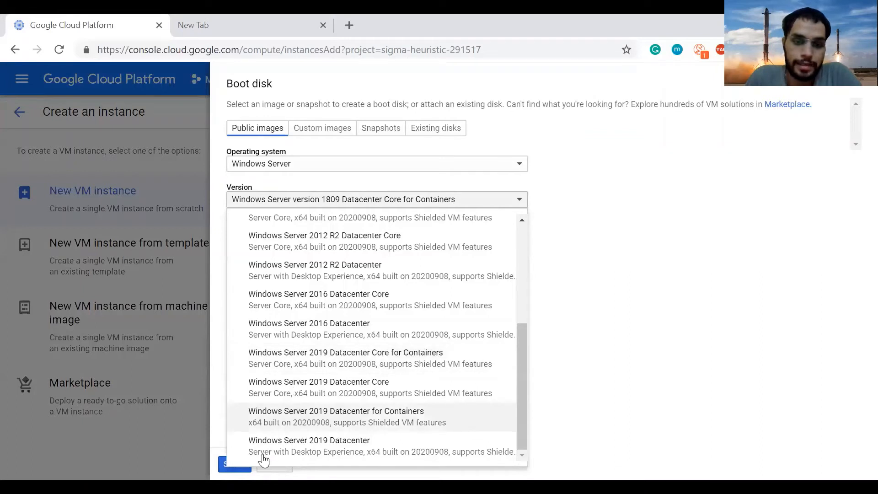
{"action": "left_click", "coordinate": [324, 454]}
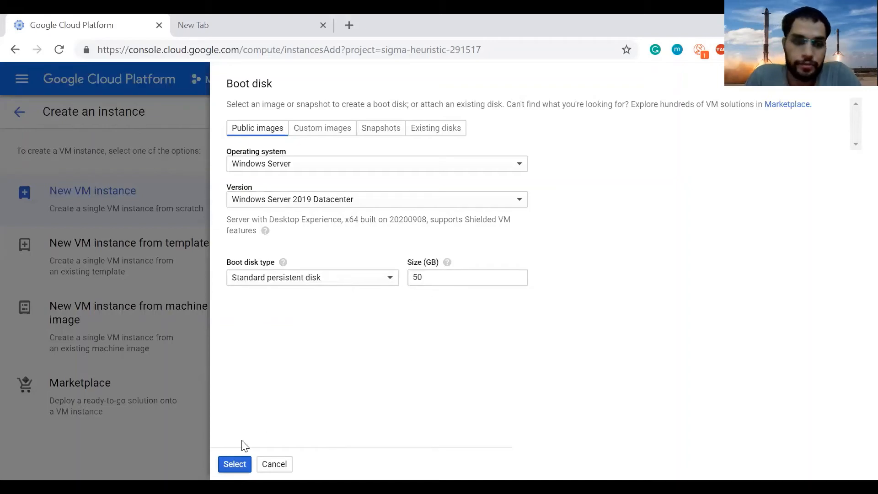
{"action": "left_click", "coordinate": [235, 462]}
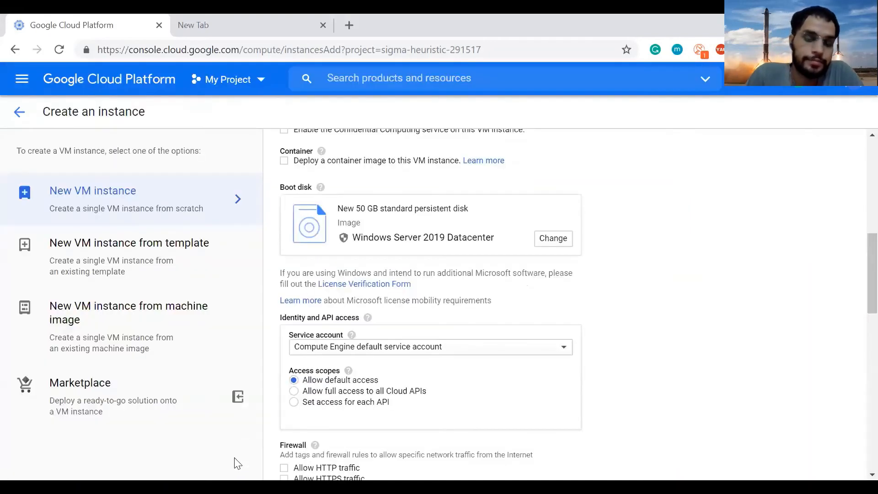
- Review the instance's disk options, covering the boot disk's deletion rule, encryption, device name and additional disks
{"action": "scroll", "coordinate": [585, 330], "scroll_direction": "down", "scroll_amount": 2}
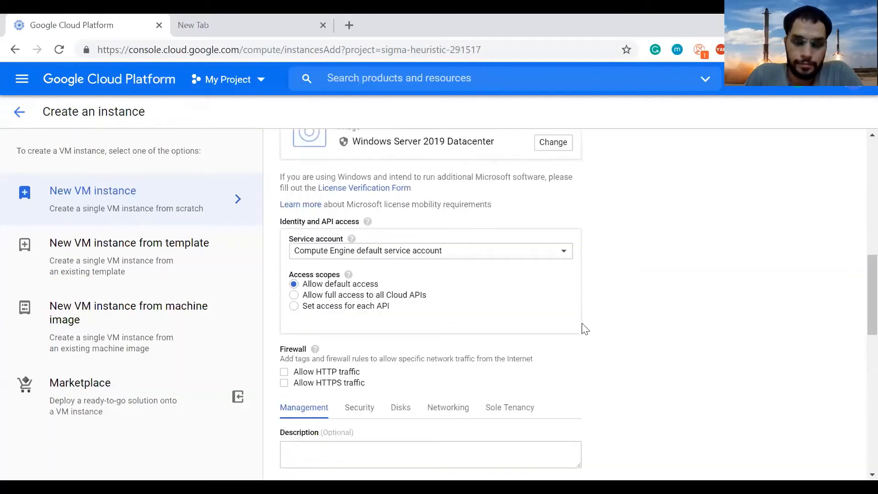
{"action": "scroll", "coordinate": [585, 329], "scroll_direction": "down", "scroll_amount": 2}
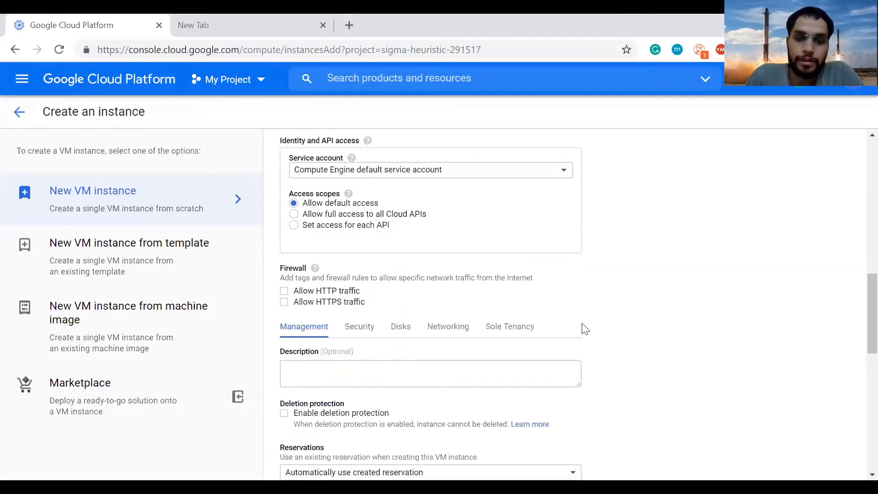
{"action": "scroll", "coordinate": [396, 334], "scroll_direction": "down", "scroll_amount": 2}
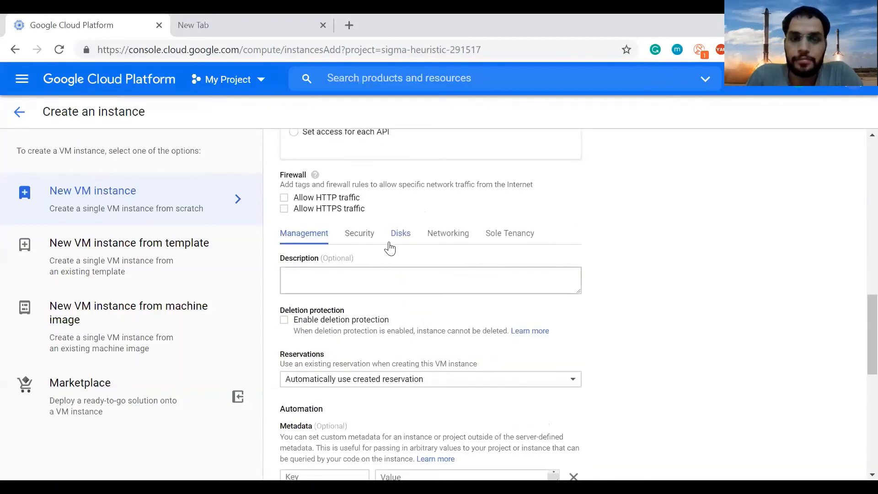
{"action": "left_click", "coordinate": [396, 235]}
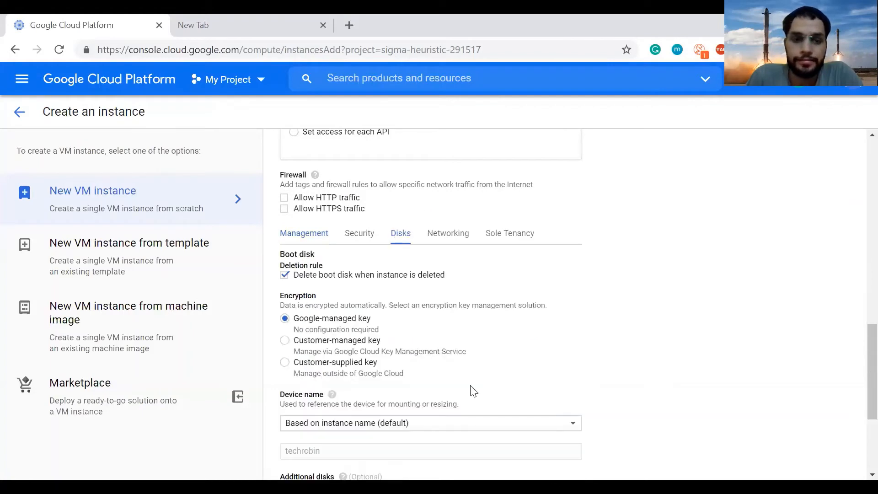
{"action": "scroll", "coordinate": [474, 391], "scroll_direction": "down", "scroll_amount": 2}
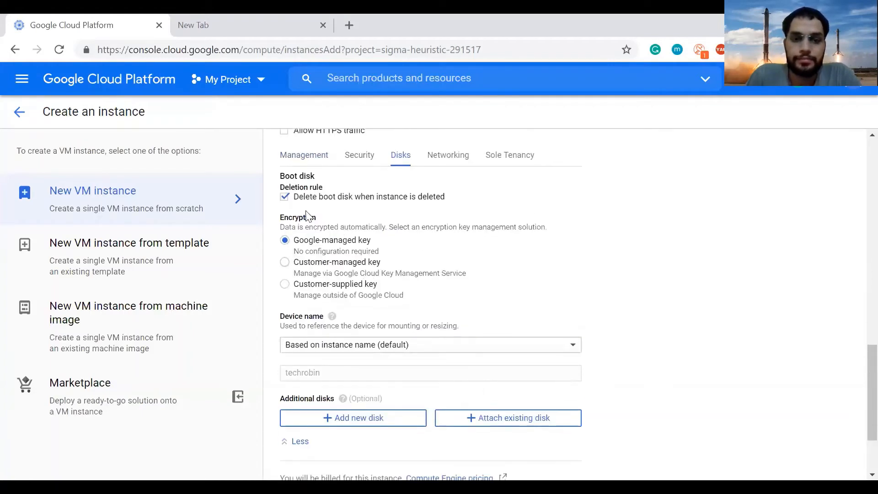
{"action": "scroll", "coordinate": [298, 204], "scroll_direction": "up", "scroll_amount": 1}
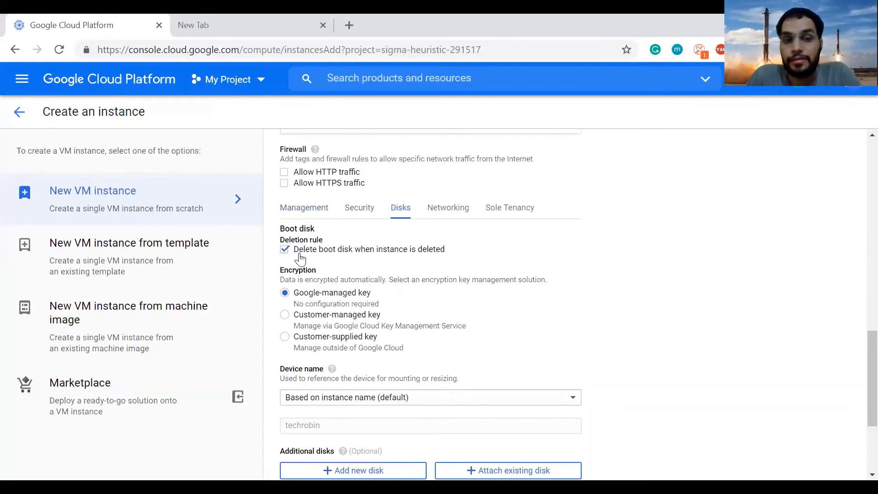
{"action": "scroll", "coordinate": [300, 260], "scroll_direction": "up", "scroll_amount": 1}
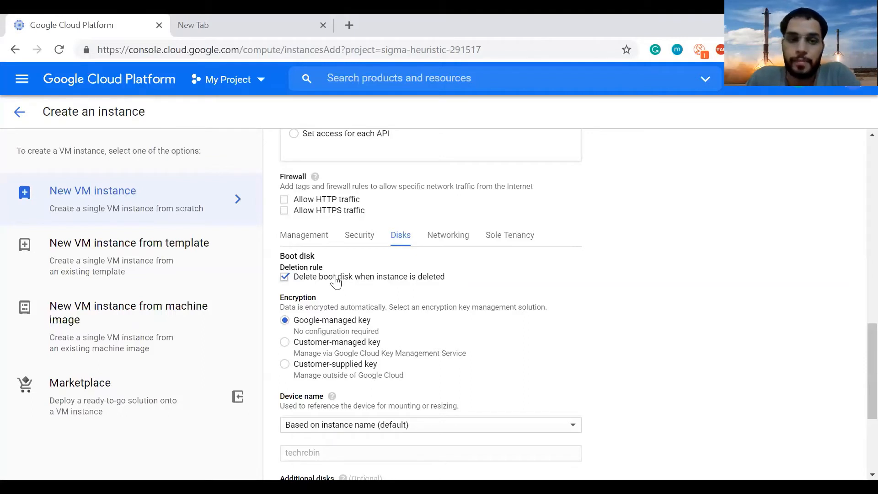
{"action": "scroll", "coordinate": [336, 281], "scroll_direction": "down", "scroll_amount": 1}
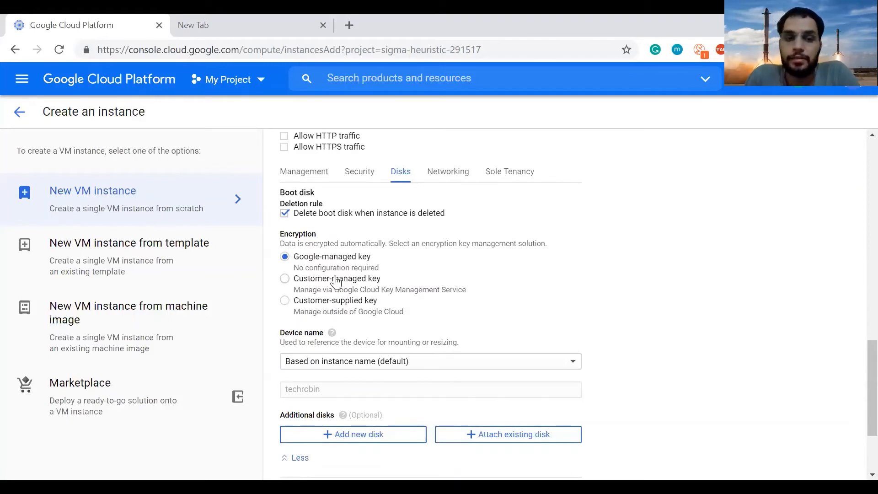
{"action": "scroll", "coordinate": [335, 282], "scroll_direction": "down", "scroll_amount": 1}
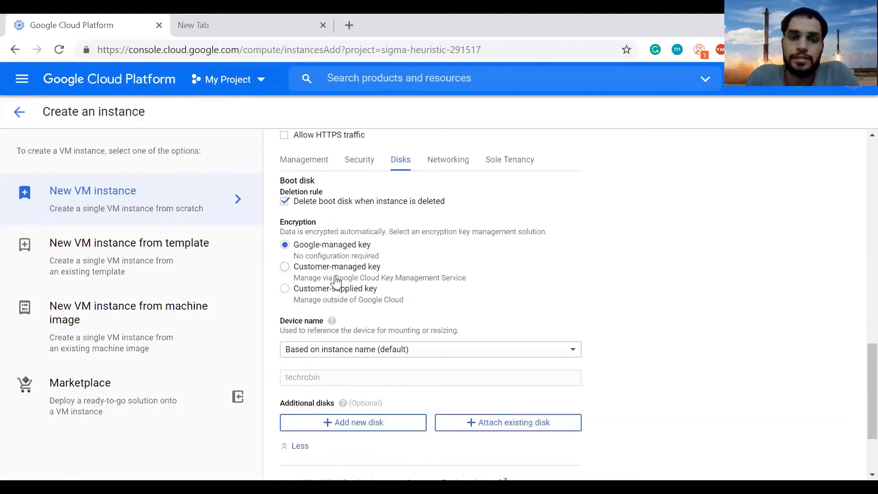
{"action": "scroll", "coordinate": [335, 281], "scroll_direction": "down", "scroll_amount": 1}
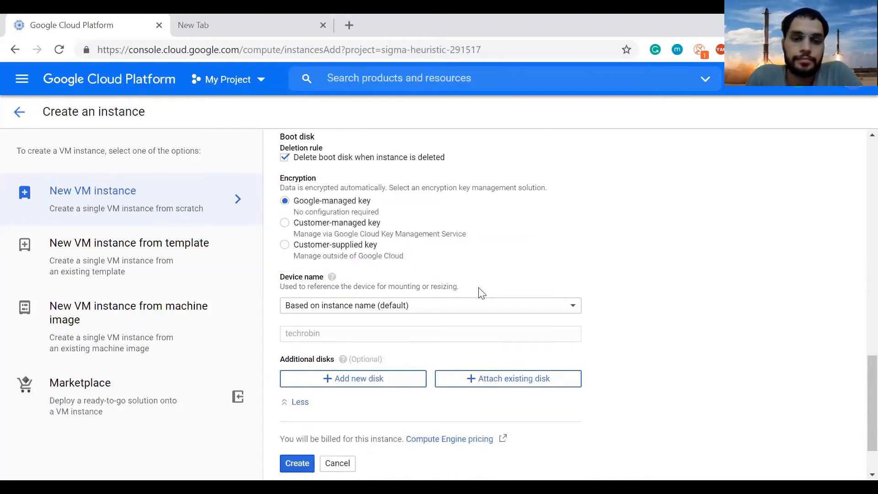
{"action": "scroll", "coordinate": [480, 291], "scroll_direction": "down", "scroll_amount": 1}
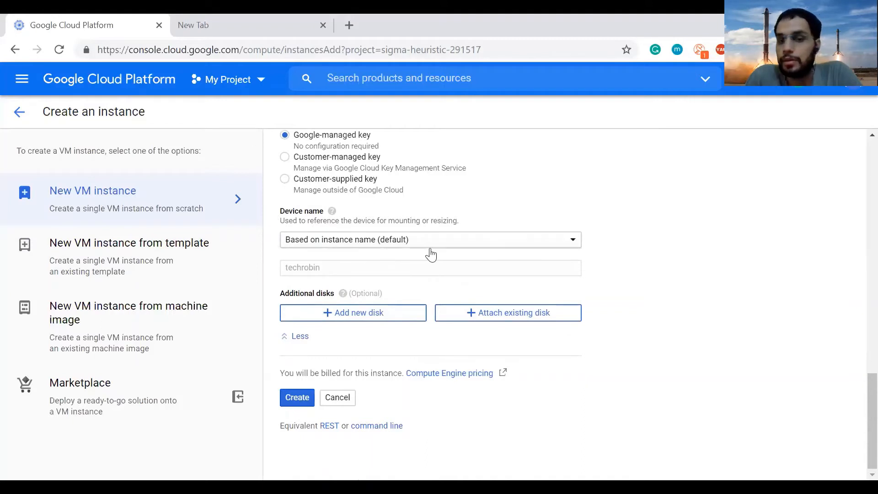
- Add a new blank additional disk to the instance
{"action": "left_click", "coordinate": [345, 313]}
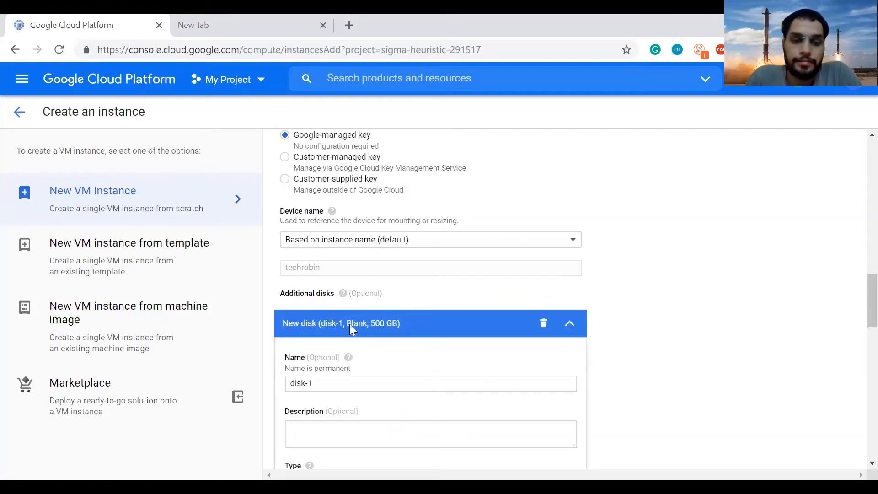
{"action": "scroll", "coordinate": [364, 353], "scroll_direction": "down", "scroll_amount": 2}
{"action": "scroll", "coordinate": [364, 350], "scroll_direction": "down", "scroll_amount": 2}
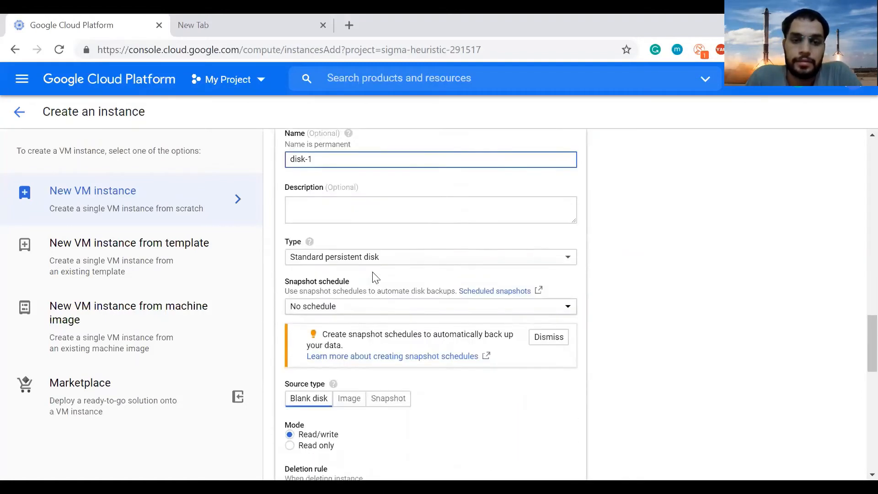
- Examine the disk types offered for the additional disk and its snapshot schedule setting
{"action": "left_click", "coordinate": [373, 263]}
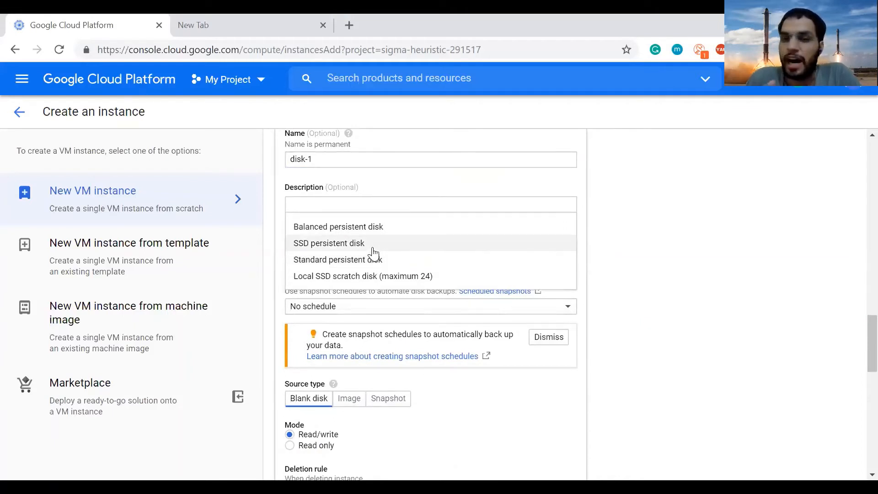
{"action": "left_click", "coordinate": [631, 249]}
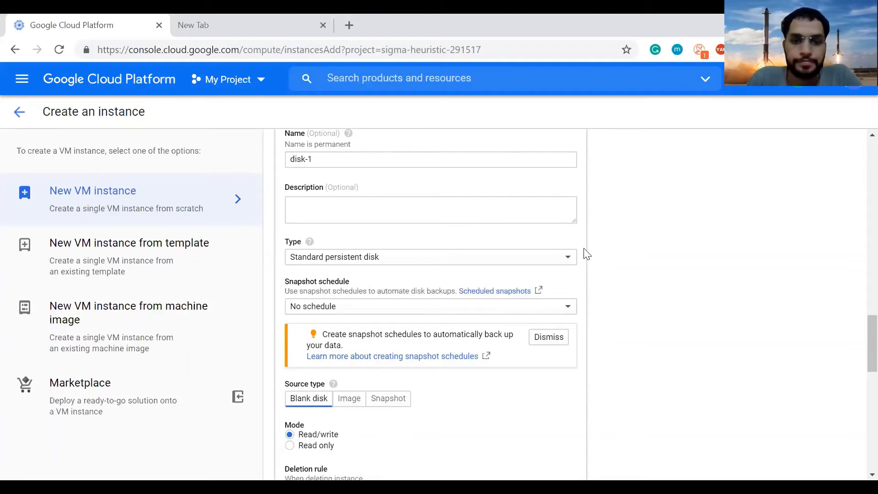
{"action": "left_click_drag", "start_coordinate": [584, 249], "coordinate": [457, 257]}
{"action": "left_click", "coordinate": [426, 276]}
{"action": "scroll", "coordinate": [425, 276], "scroll_direction": "down", "scroll_amount": 1}
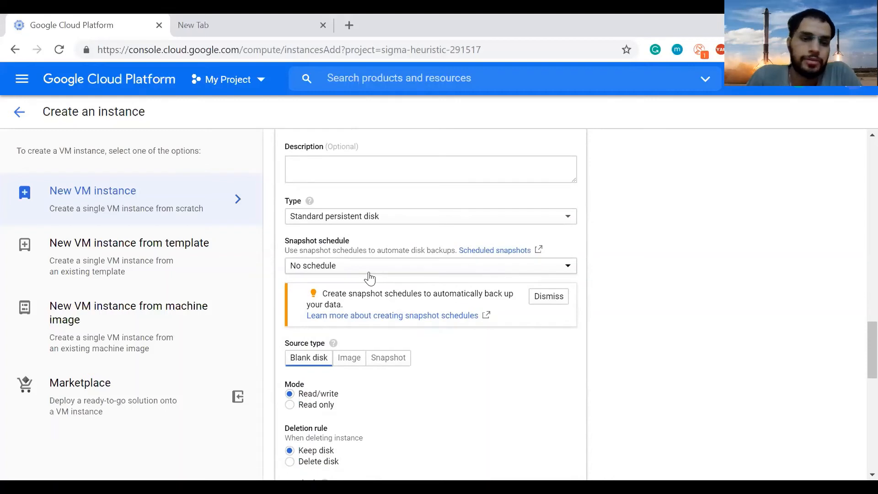
- Check which snapshot schedules the additional disk offers and look over its source type, mode, deletion rule and size settings
{"action": "scroll", "coordinate": [370, 277], "scroll_direction": "down", "scroll_amount": 3}
{"action": "scroll", "coordinate": [369, 278], "scroll_direction": "up", "scroll_amount": 2}
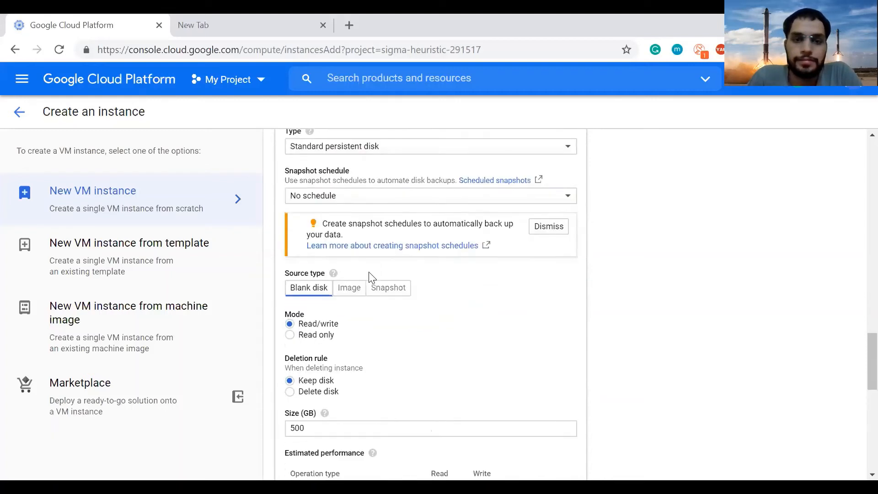
{"action": "left_click", "coordinate": [345, 197]}
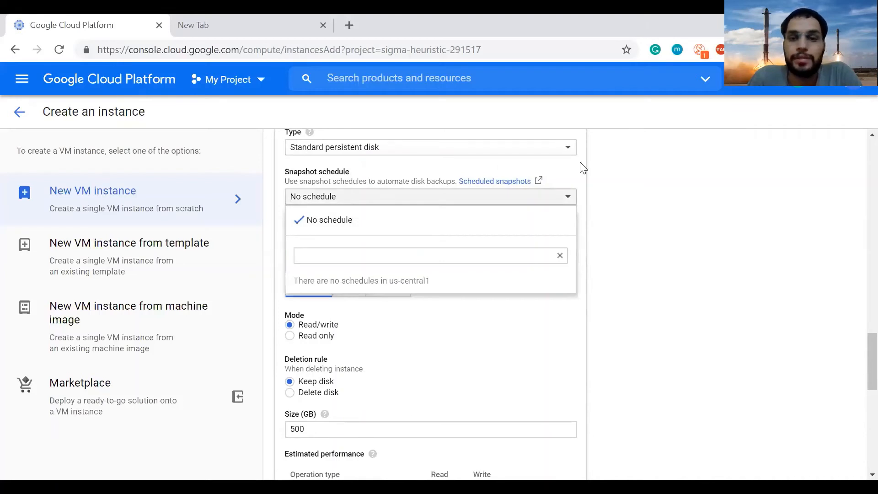
{"action": "left_click", "coordinate": [568, 180]}
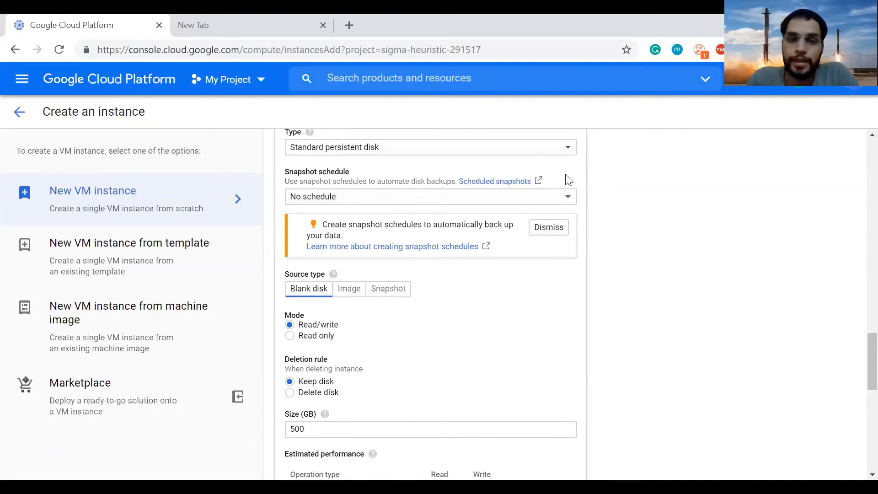
{"action": "scroll", "coordinate": [568, 179], "scroll_direction": "down", "scroll_amount": 1}
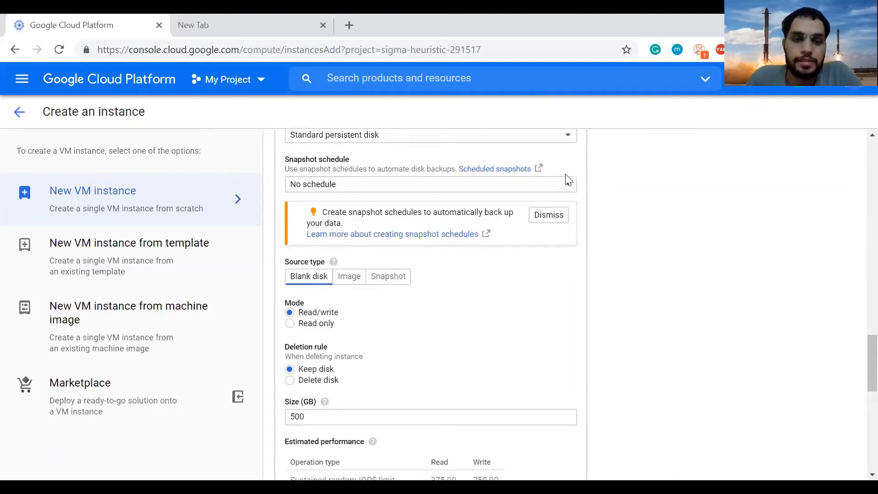
- Remove the new blank additional disk, disk-1, from the instance configuration
{"action": "scroll", "coordinate": [568, 180], "scroll_direction": "up", "scroll_amount": 7}
{"action": "scroll", "coordinate": [568, 179], "scroll_direction": "up", "scroll_amount": 3}
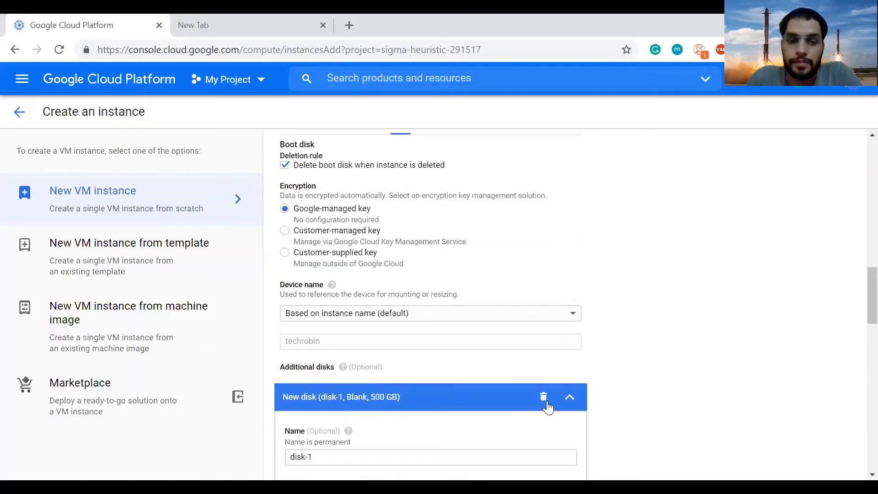
{"action": "left_click", "coordinate": [544, 397]}
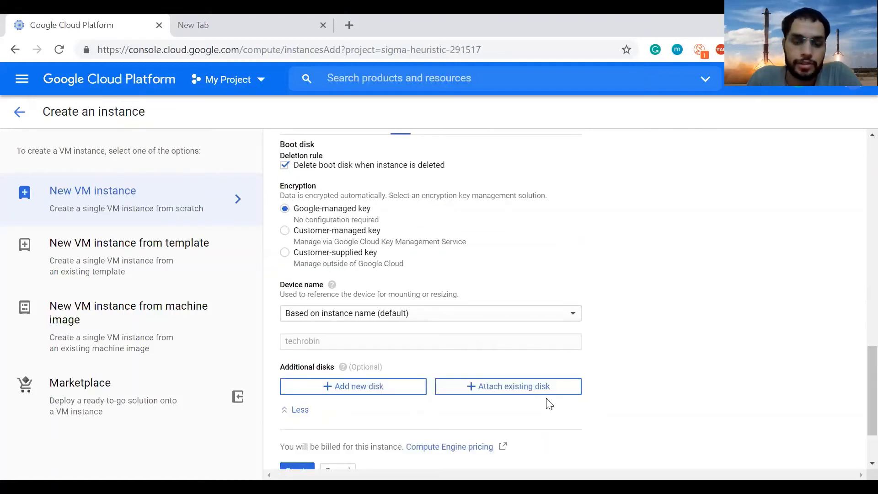
- Review the instance's networking options, covering the network tags, hostname and network interfaces
{"action": "scroll", "coordinate": [609, 370], "scroll_direction": "down", "scroll_amount": 2}
{"action": "scroll", "coordinate": [609, 371], "scroll_direction": "up", "scroll_amount": 6}
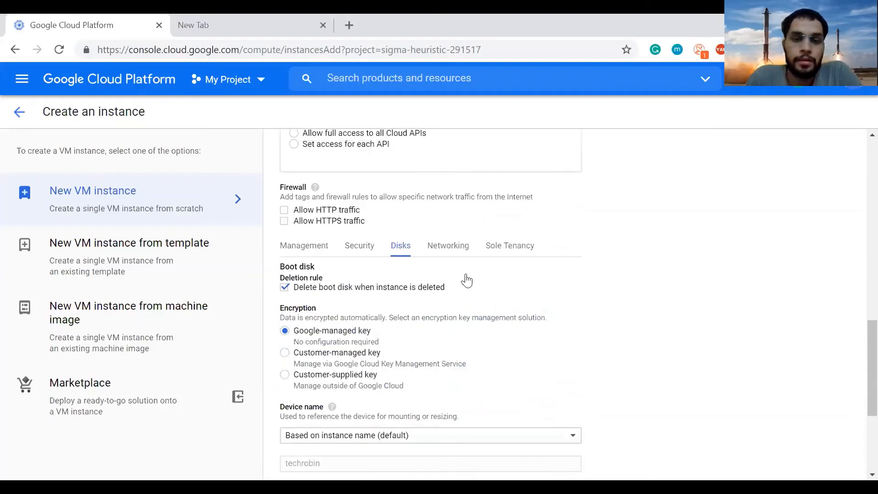
{"action": "left_click", "coordinate": [446, 247]}
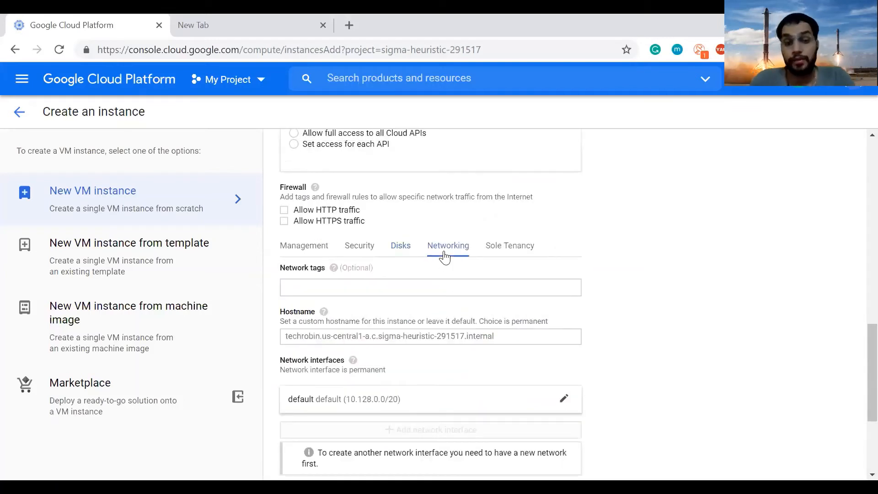
{"action": "left_click", "coordinate": [381, 290]}
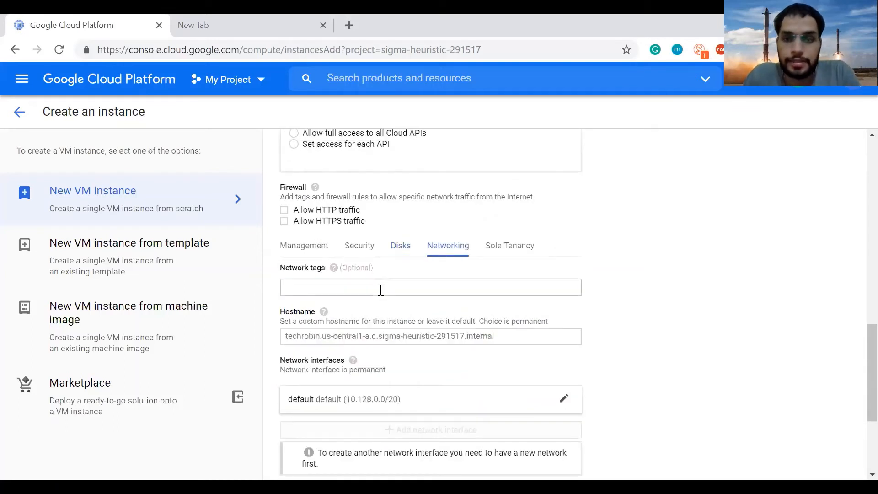
{"action": "left_click", "coordinate": [381, 290]}
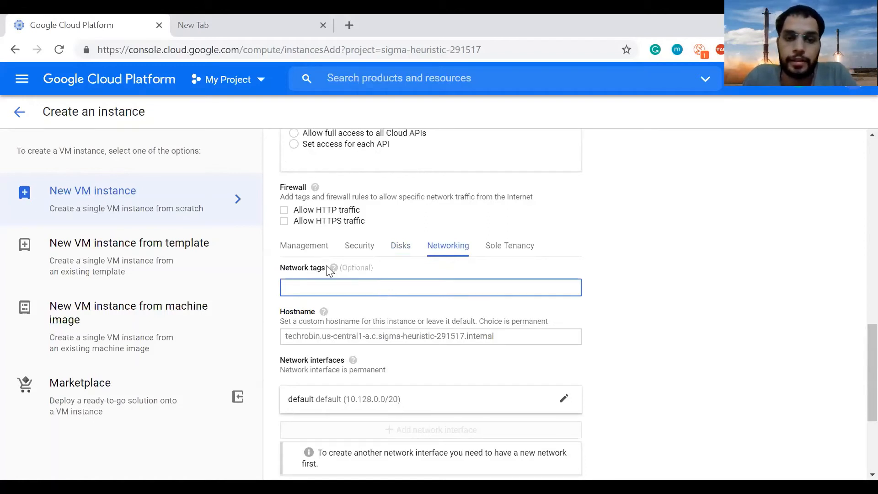
{"action": "left_click", "coordinate": [678, 296]}
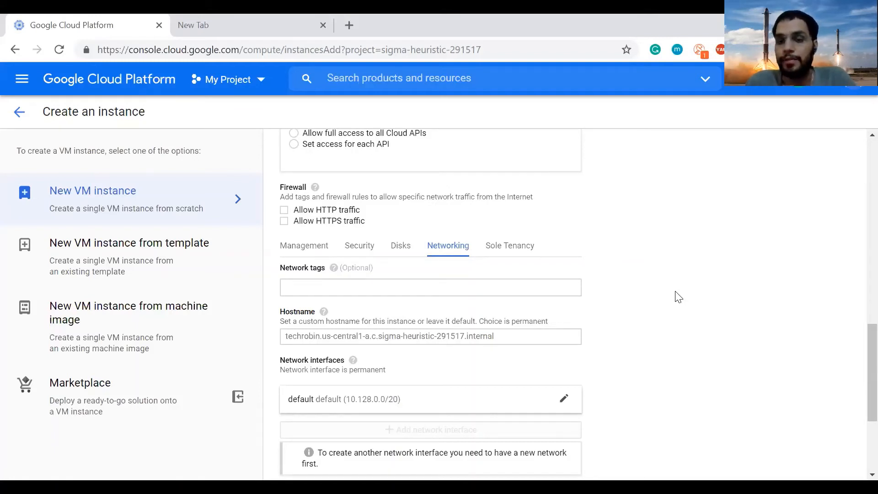
{"action": "left_click", "coordinate": [488, 288]}
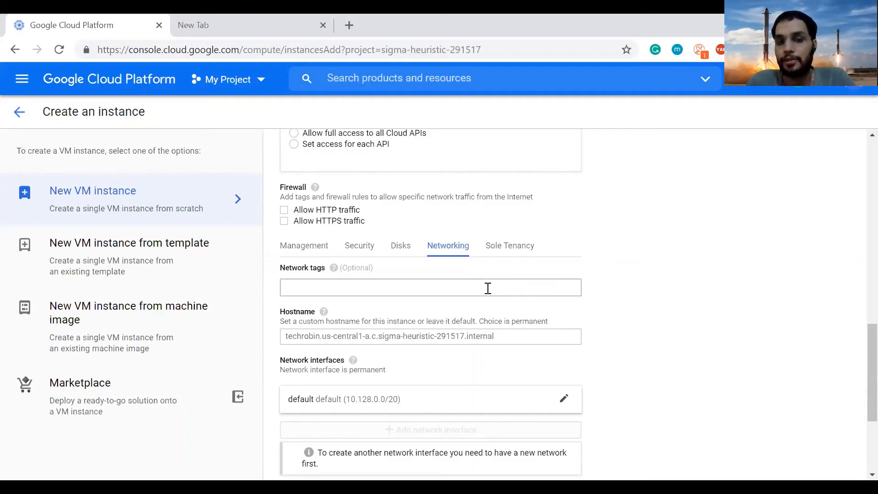
{"action": "left_click", "coordinate": [488, 289]}
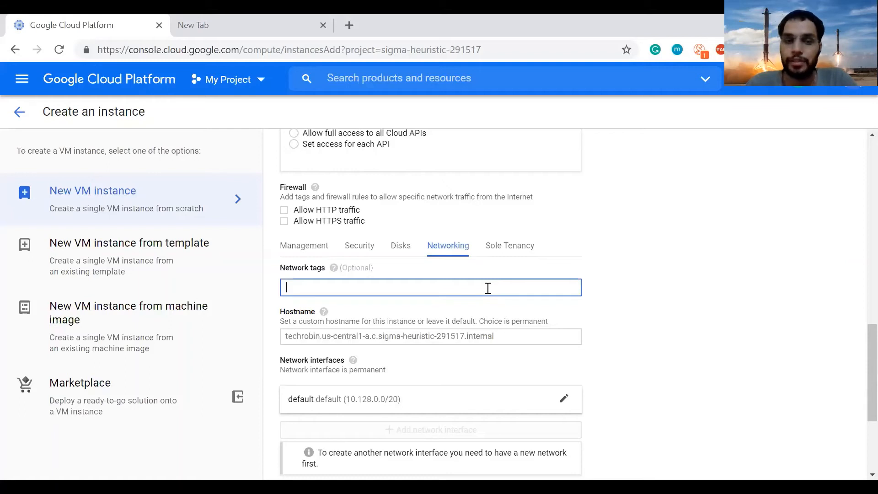
{"action": "scroll", "coordinate": [487, 289], "scroll_direction": "down", "scroll_amount": 1}
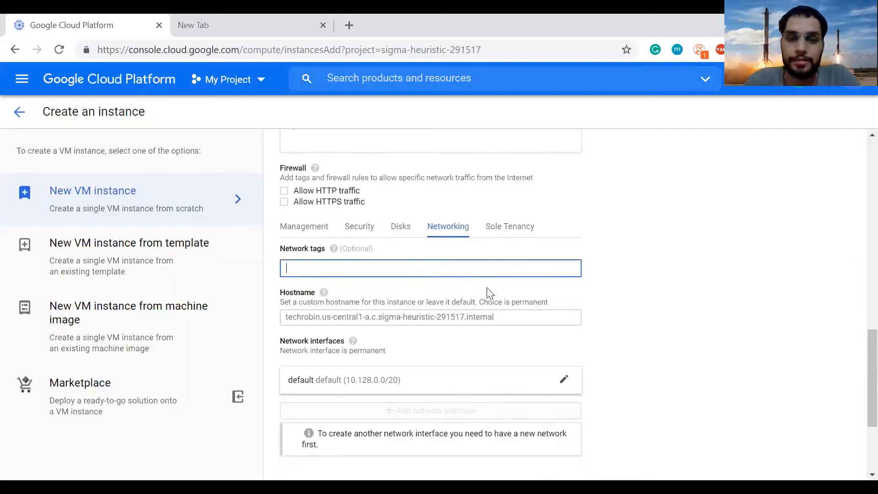
{"action": "scroll", "coordinate": [488, 292], "scroll_direction": "down", "scroll_amount": 3}
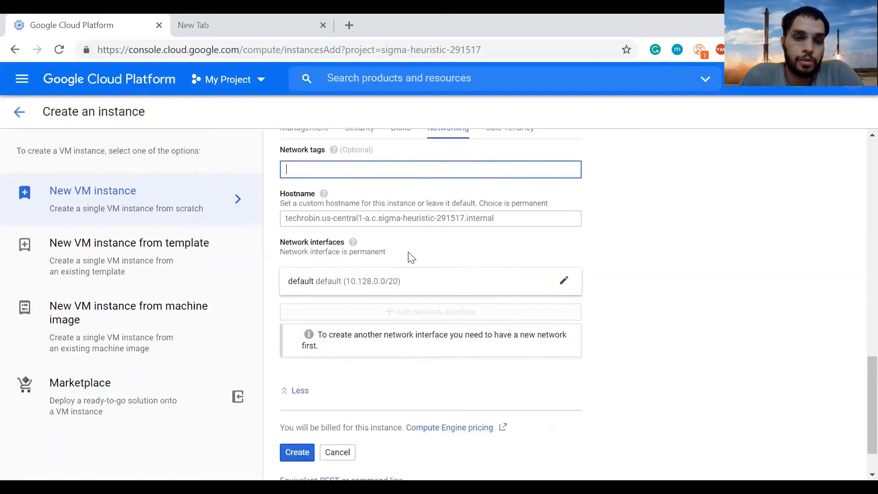
- Expand the default network interface to view its network and subnetwork choices, then collapse it
{"action": "left_click", "coordinate": [566, 282]}
{"action": "scroll", "coordinate": [509, 300], "scroll_direction": "down", "scroll_amount": 3}
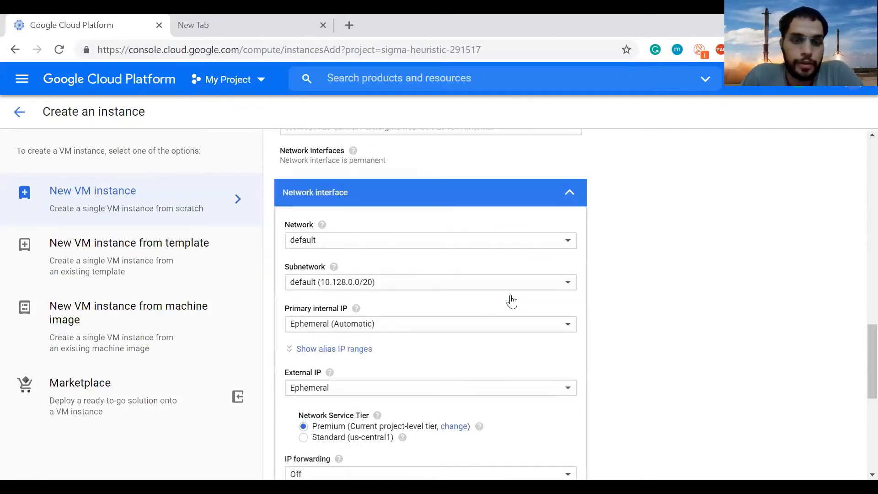
{"action": "left_click", "coordinate": [430, 262]}
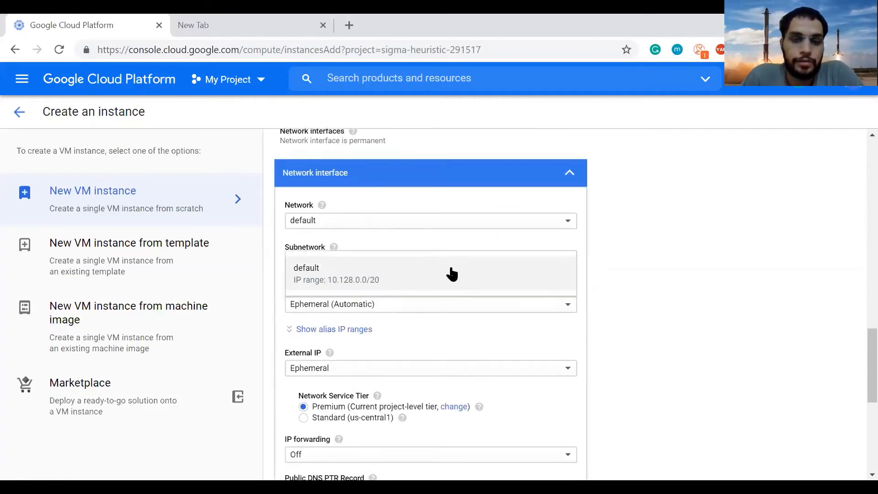
{"action": "left_click", "coordinate": [641, 256]}
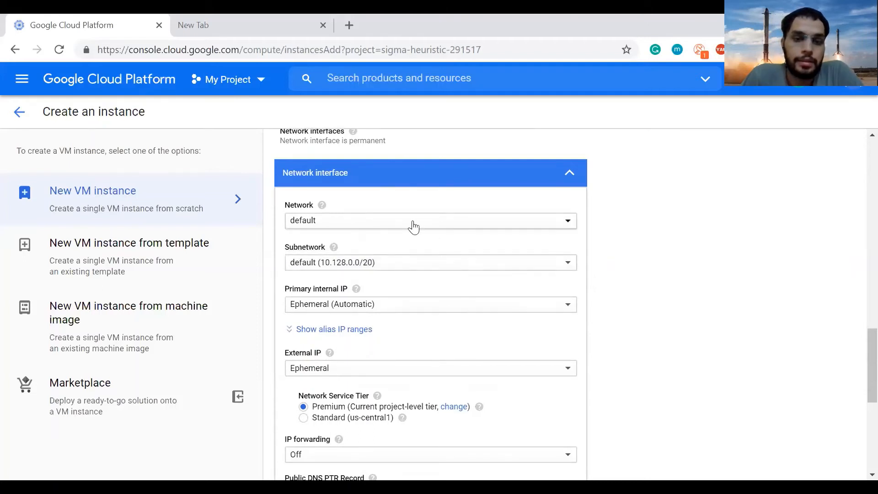
{"action": "left_click", "coordinate": [456, 182]}
{"action": "scroll", "coordinate": [457, 183], "scroll_direction": "up", "scroll_amount": 2}
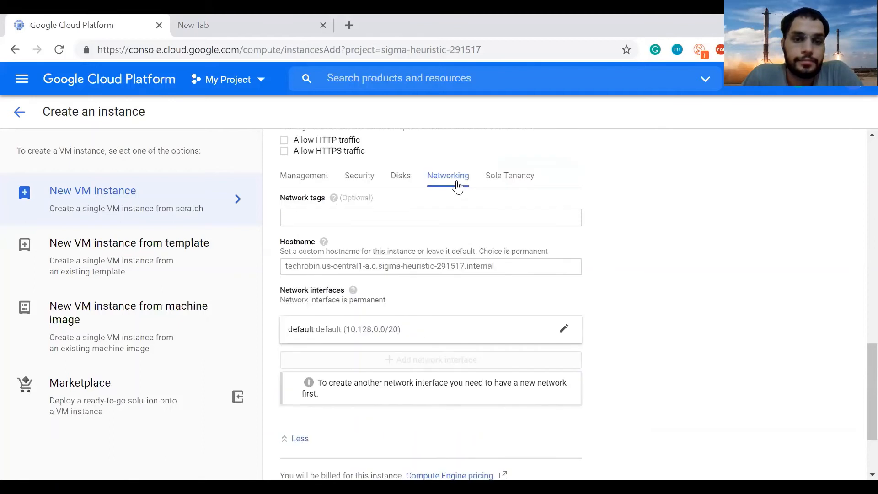
- Inspect the default network interface's external IP, primary internal IP and IP forwarding options, leaving without saving changes
{"action": "left_click", "coordinate": [565, 332]}
{"action": "scroll", "coordinate": [465, 349], "scroll_direction": "down", "scroll_amount": 3}
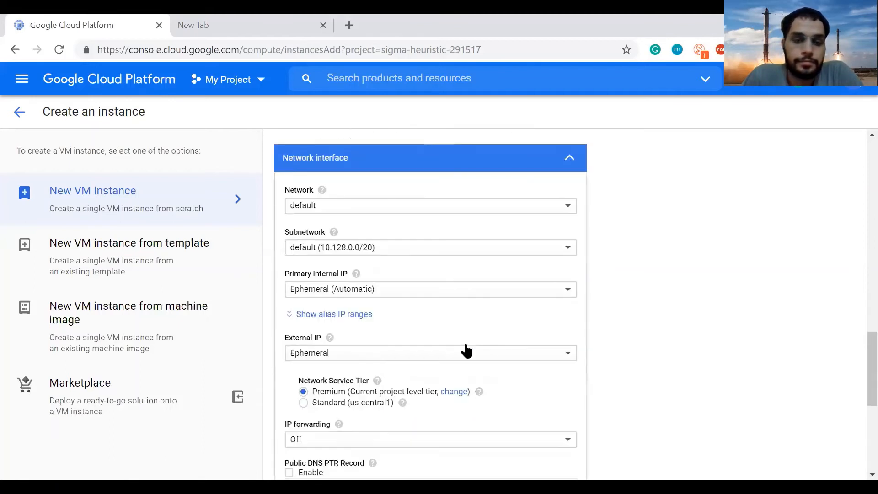
{"action": "scroll", "coordinate": [467, 351], "scroll_direction": "down", "scroll_amount": 2}
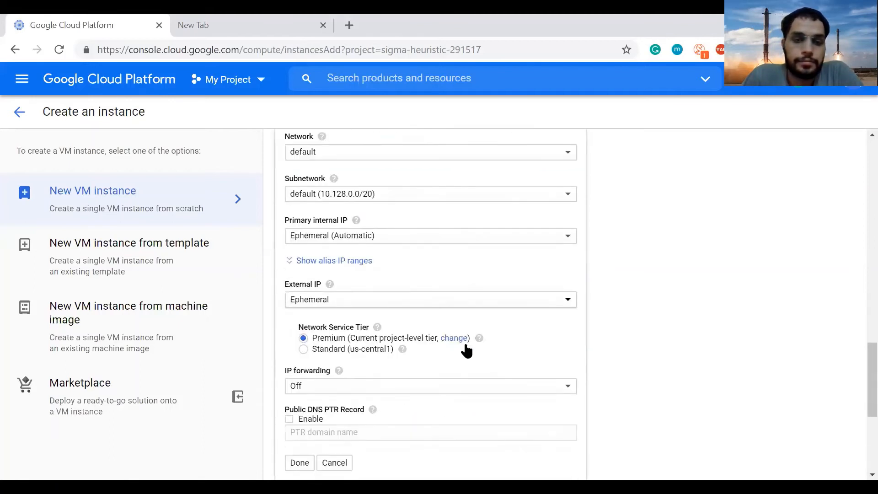
{"action": "left_click", "coordinate": [387, 303]}
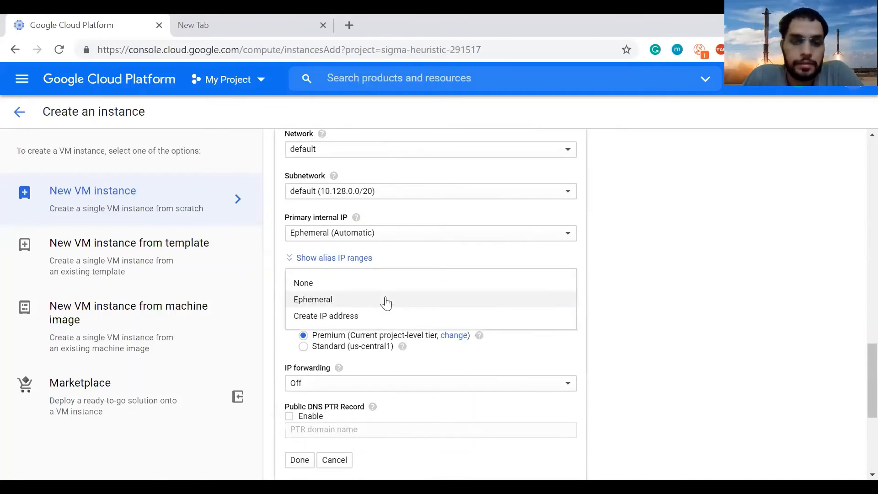
{"action": "left_click", "coordinate": [411, 241]}
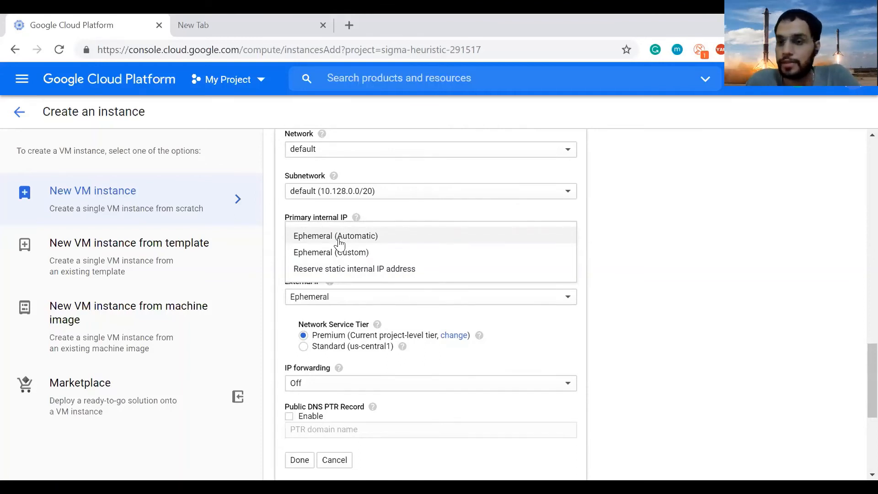
{"action": "left_click", "coordinate": [564, 329]}
{"action": "scroll", "coordinate": [565, 331], "scroll_direction": "down", "scroll_amount": 3}
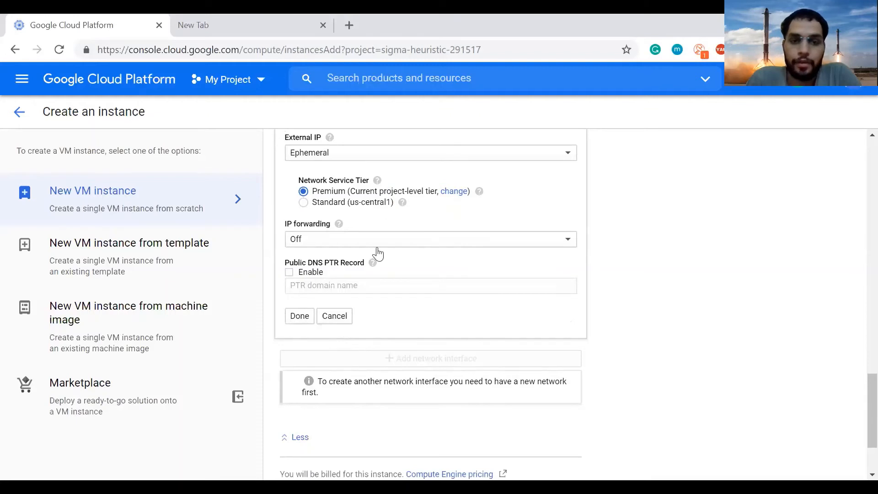
{"action": "left_click", "coordinate": [377, 246]}
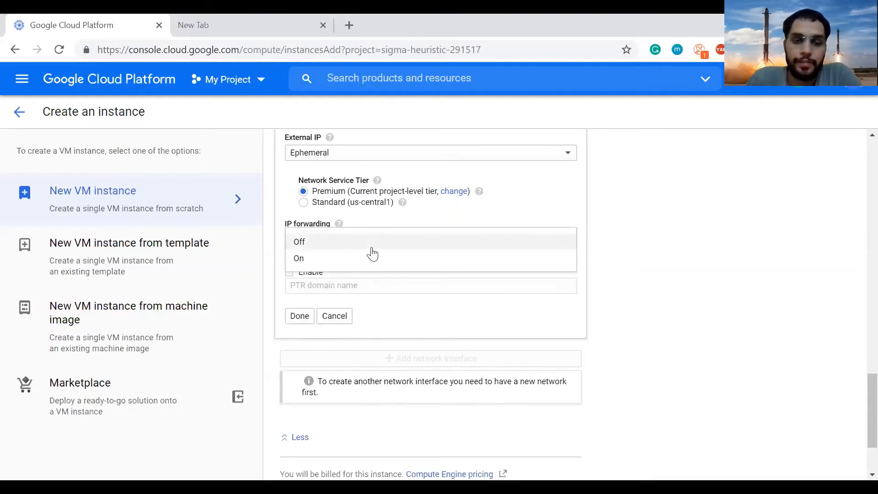
{"action": "left_click", "coordinate": [345, 322]}
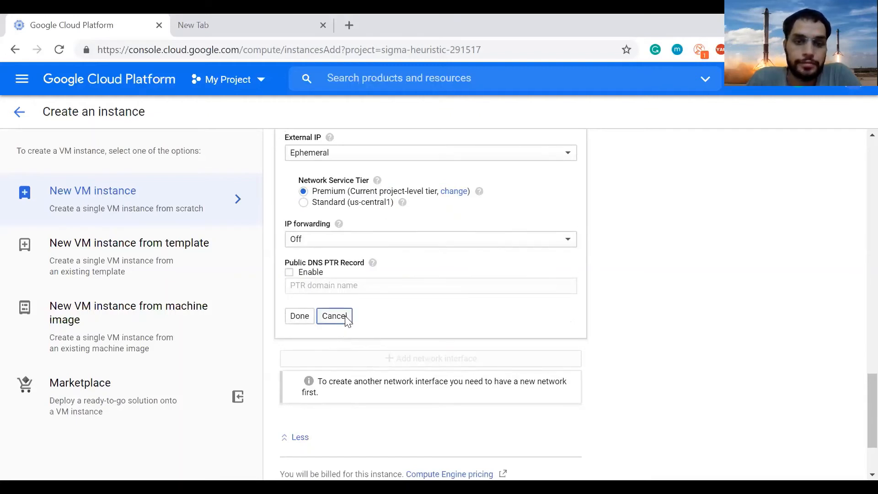
{"action": "left_click", "coordinate": [345, 321]}
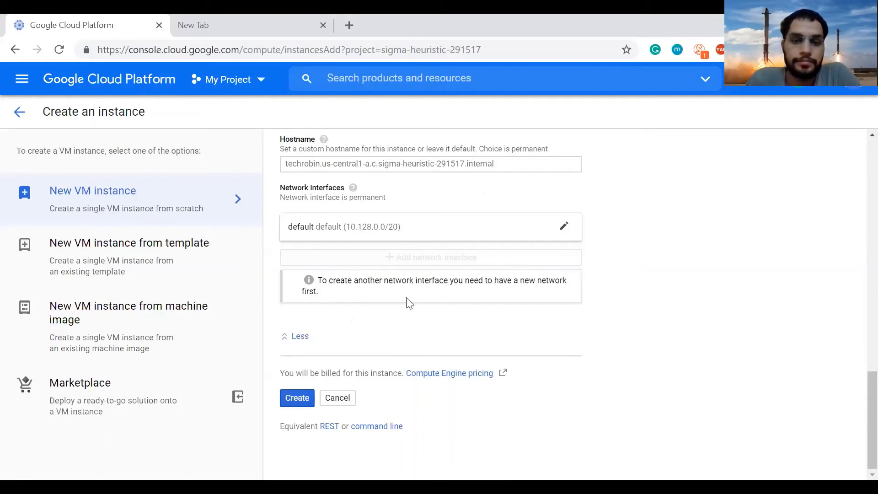
- Read the note about the requirement for creating another network interface
{"action": "double_click", "coordinate": [396, 282]}
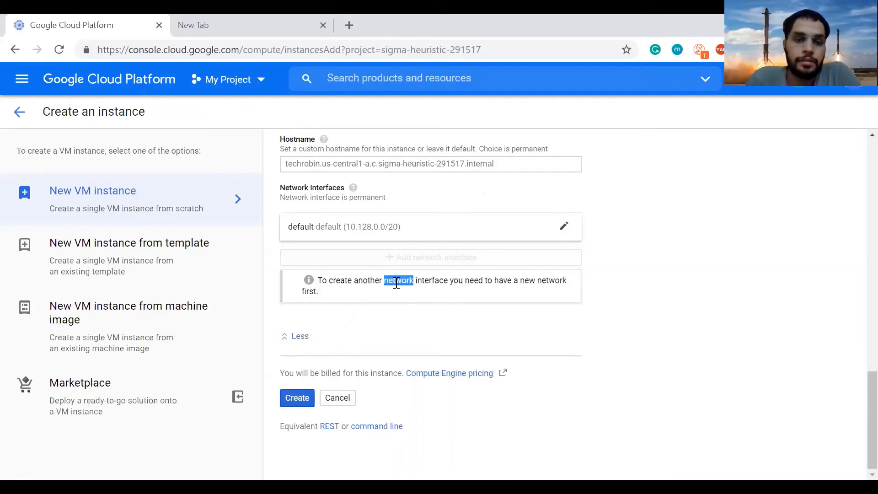
{"action": "triple_click", "coordinate": [349, 284]}
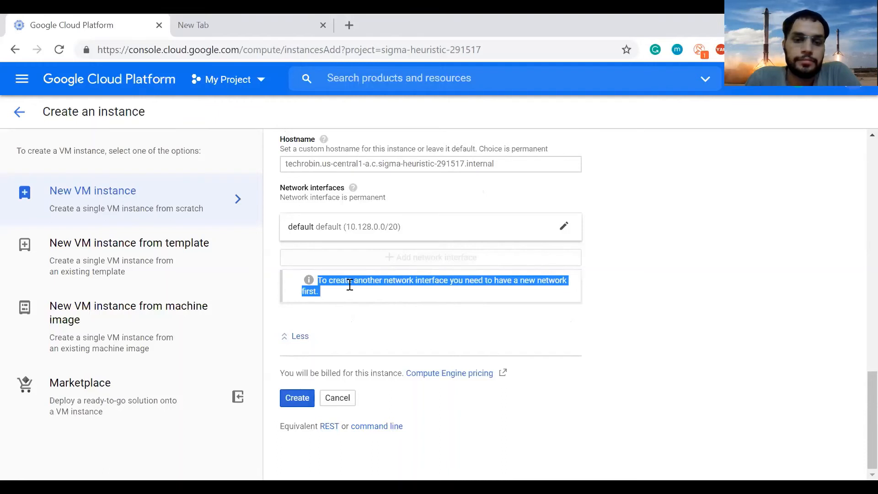
{"action": "scroll", "coordinate": [350, 284], "scroll_direction": "up", "scroll_amount": 3}
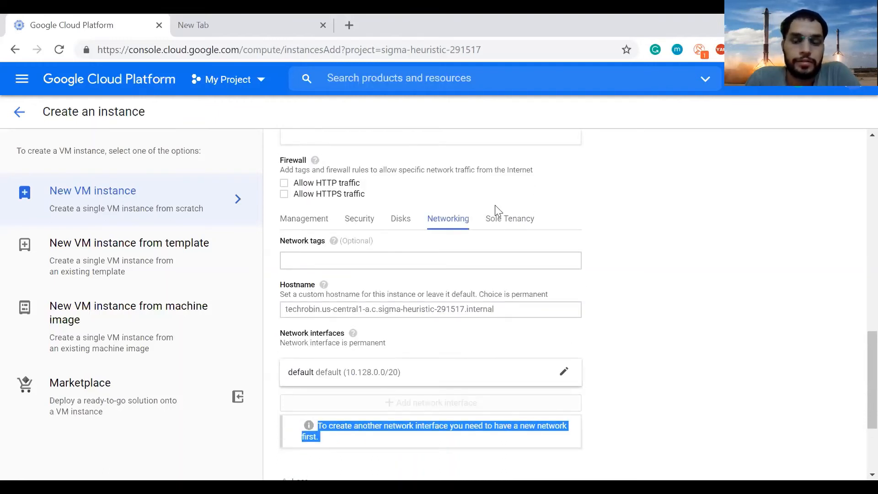
{"action": "left_click", "coordinate": [674, 270]}
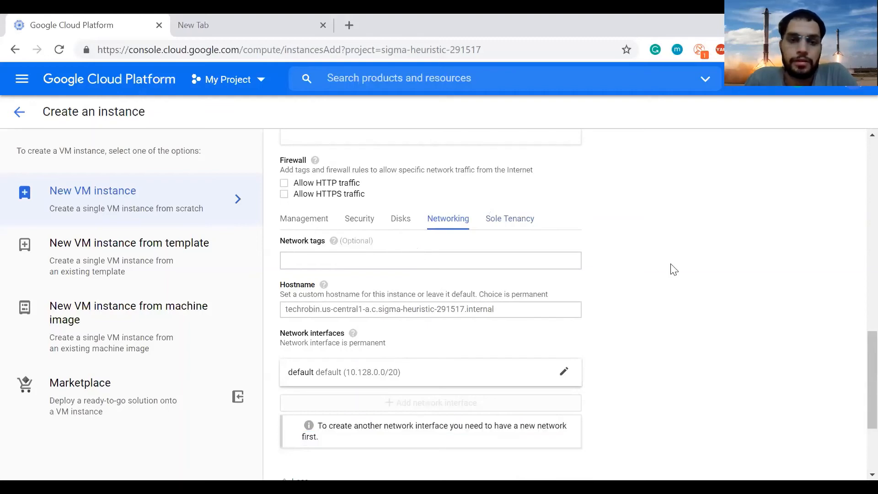
- Create the techrobin VM instance with the configured settings and open the notifications to check its creation
{"action": "scroll", "coordinate": [674, 270], "scroll_direction": "up", "scroll_amount": 5}
{"action": "scroll", "coordinate": [675, 269], "scroll_direction": "up", "scroll_amount": 1}
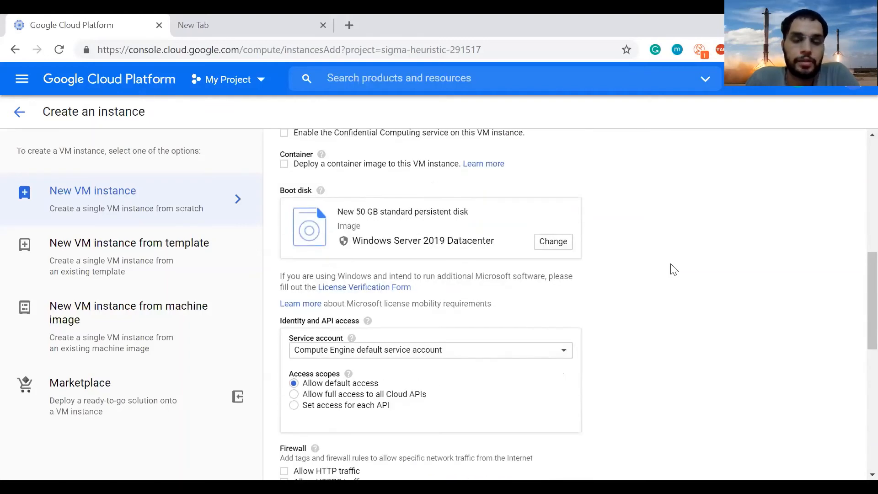
{"action": "scroll", "coordinate": [674, 270], "scroll_direction": "down", "scroll_amount": 10}
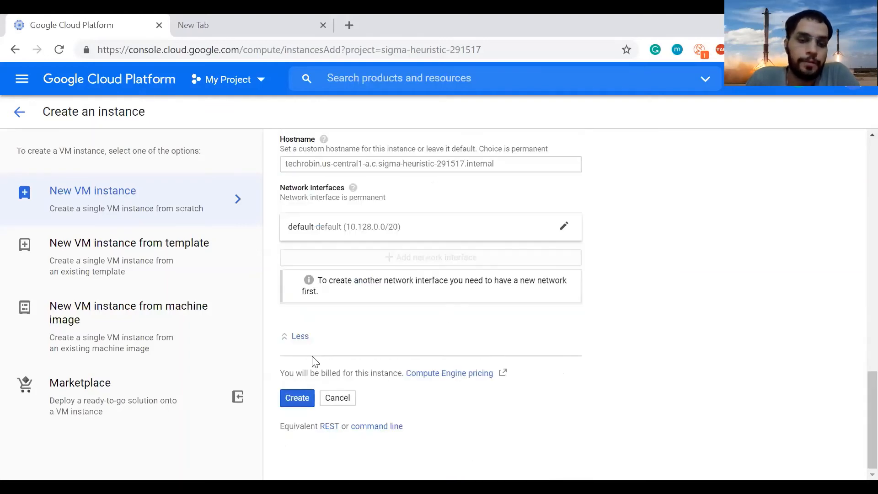
{"action": "left_click", "coordinate": [293, 399]}
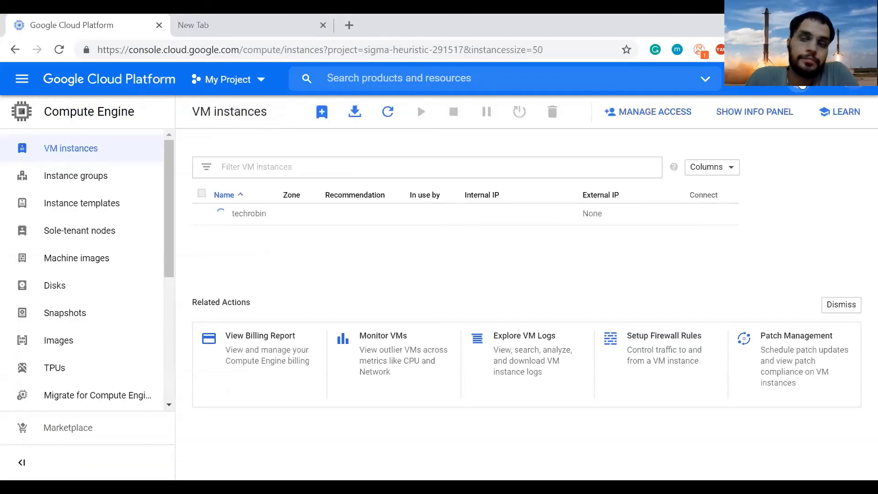
{"action": "left_click", "coordinate": [800, 79]}
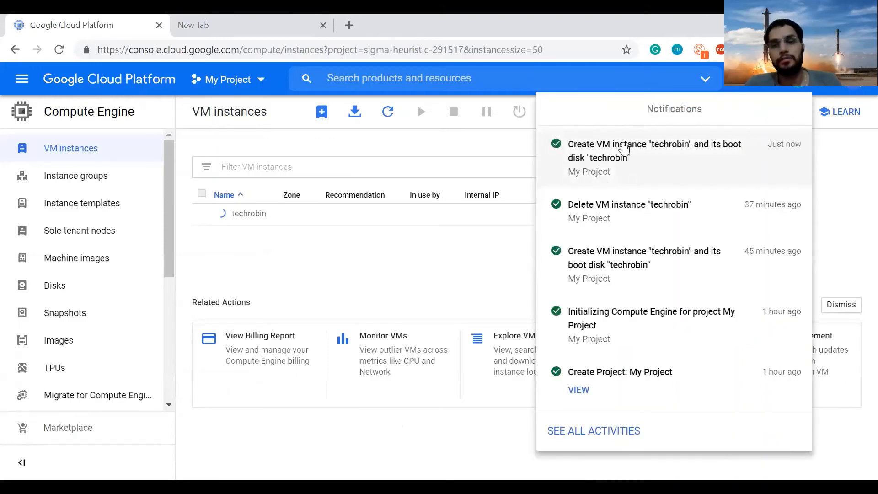
- Dismiss the notifications and review the roles available when adding members to My Project, including Cloud Composer's, leaving without saving
{"action": "left_click", "coordinate": [311, 297]}
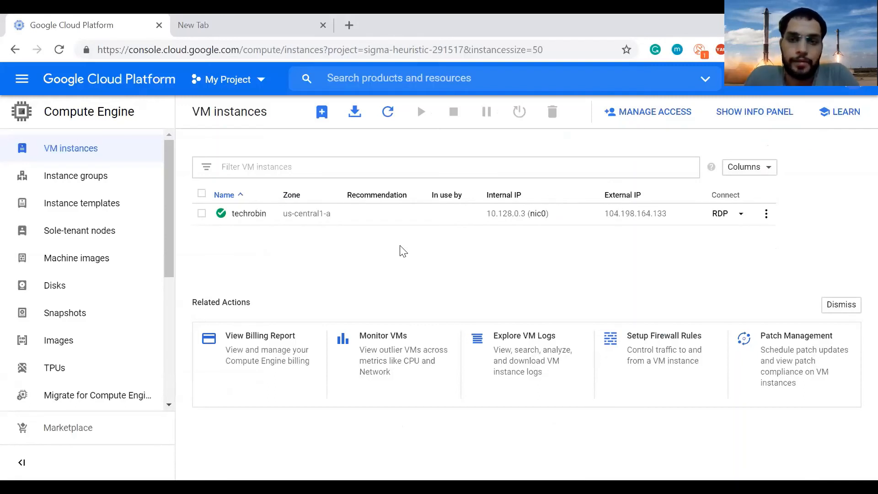
{"action": "left_click", "coordinate": [610, 119]}
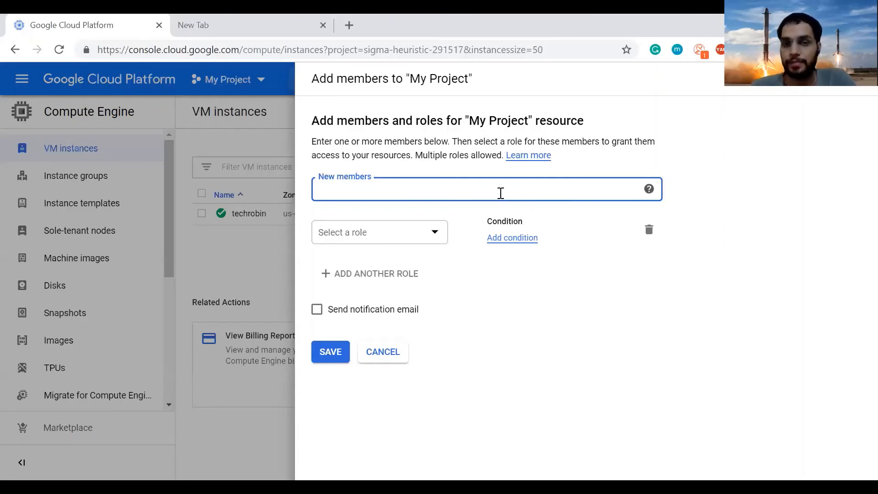
{"action": "left_click", "coordinate": [411, 232]}
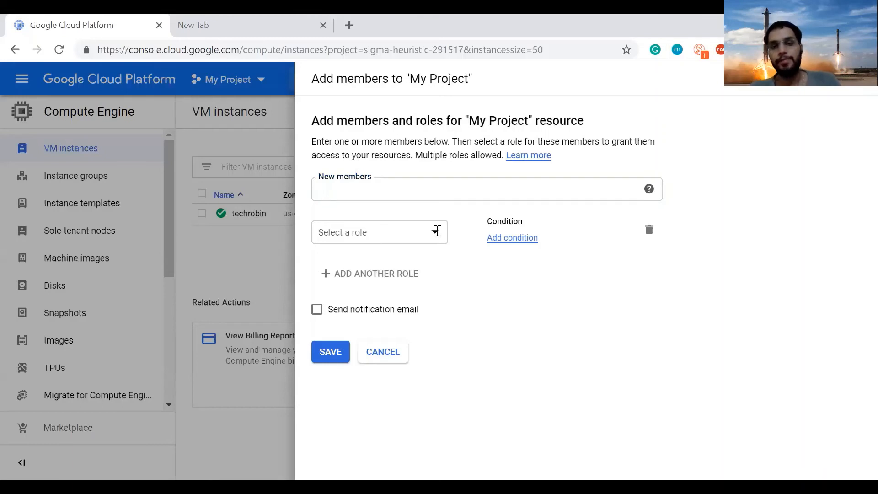
{"action": "mouse_move", "coordinate": [397, 308]}
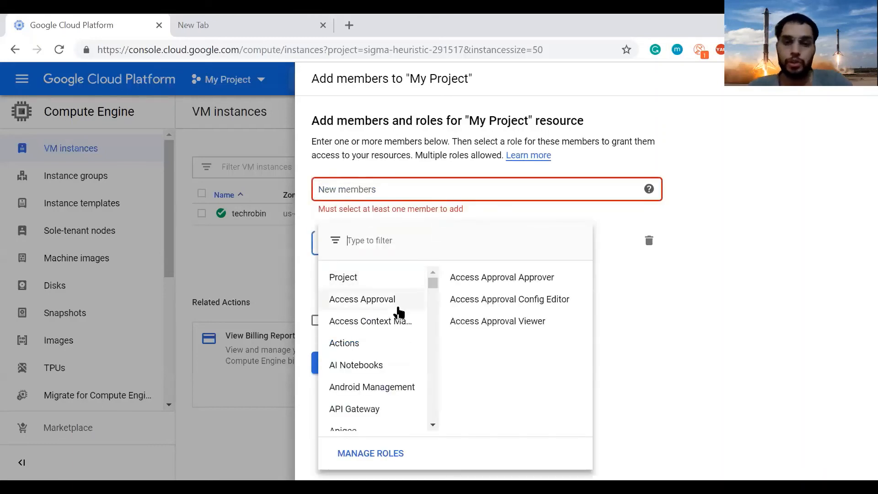
{"action": "scroll", "coordinate": [369, 384], "scroll_direction": "down", "scroll_amount": 6}
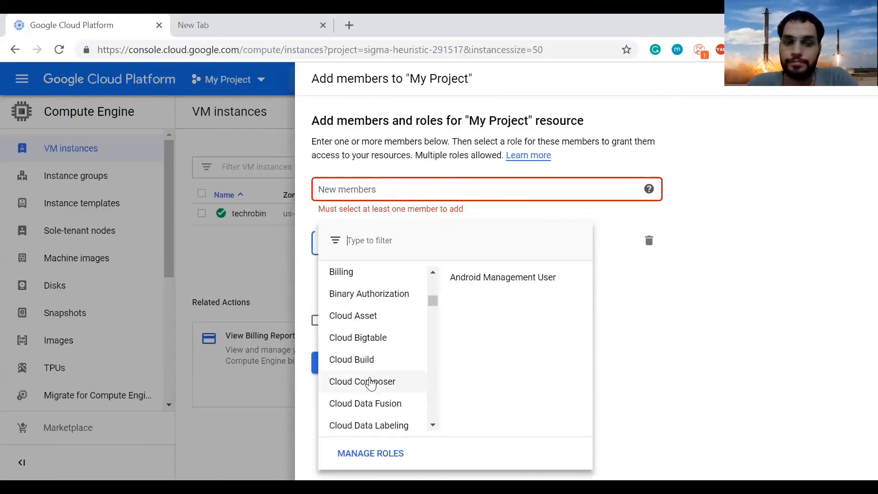
{"action": "mouse_move", "coordinate": [370, 383]}
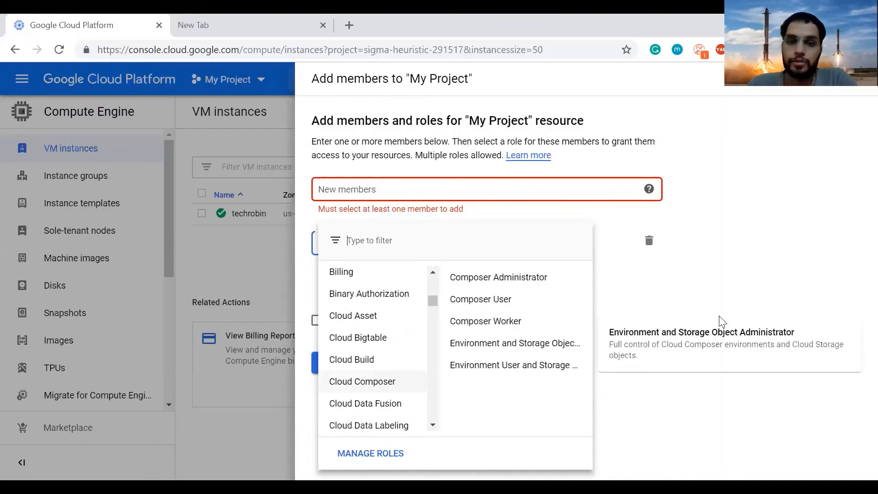
{"action": "left_click_drag", "start_coordinate": [719, 317], "coordinate": [751, 295]}
{"action": "left_click", "coordinate": [751, 297]}
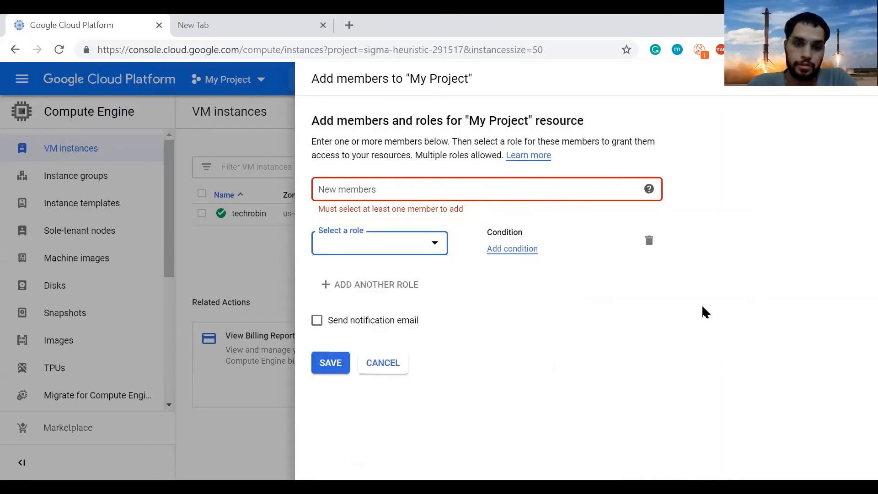
{"action": "left_click", "coordinate": [398, 366]}
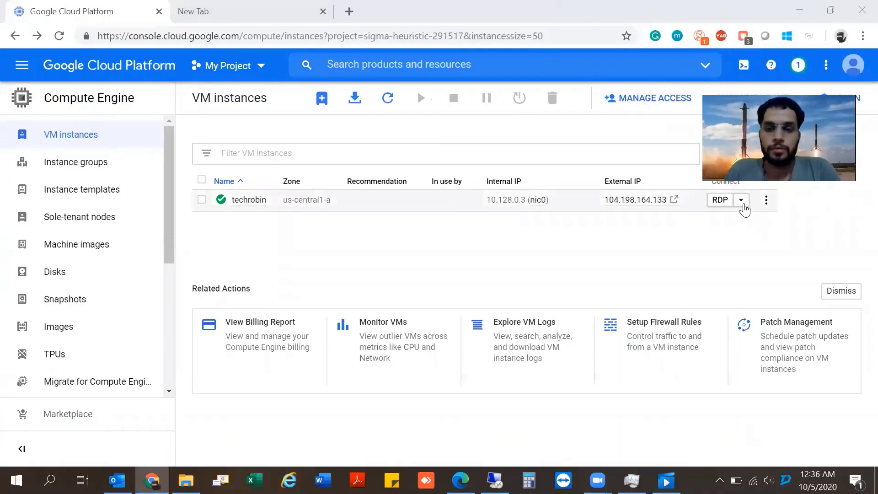
- Download the RDP file for the techrobin instance and open it in Remote Desktop Connection
{"action": "left_click", "coordinate": [741, 214]}
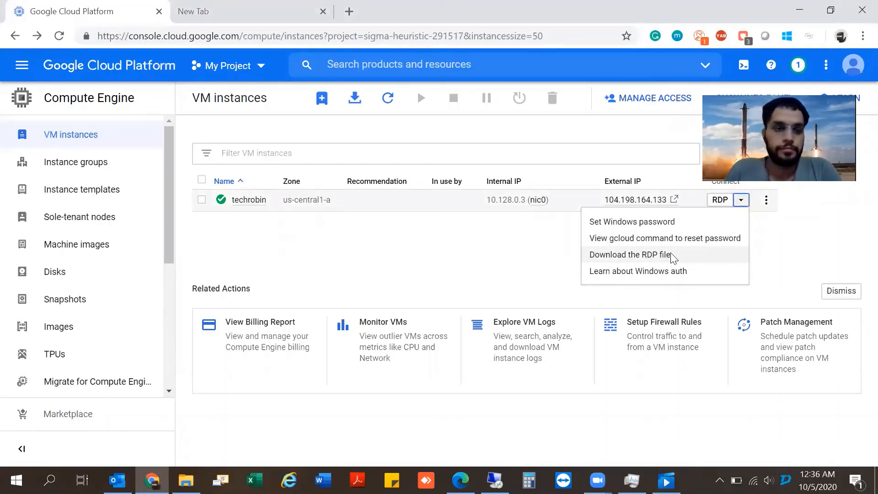
{"action": "left_click", "coordinate": [672, 256]}
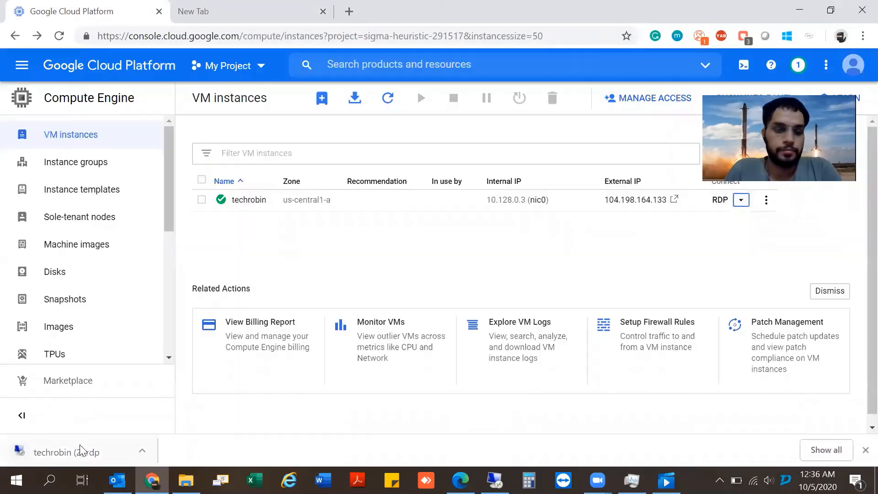
{"action": "left_click", "coordinate": [73, 455]}
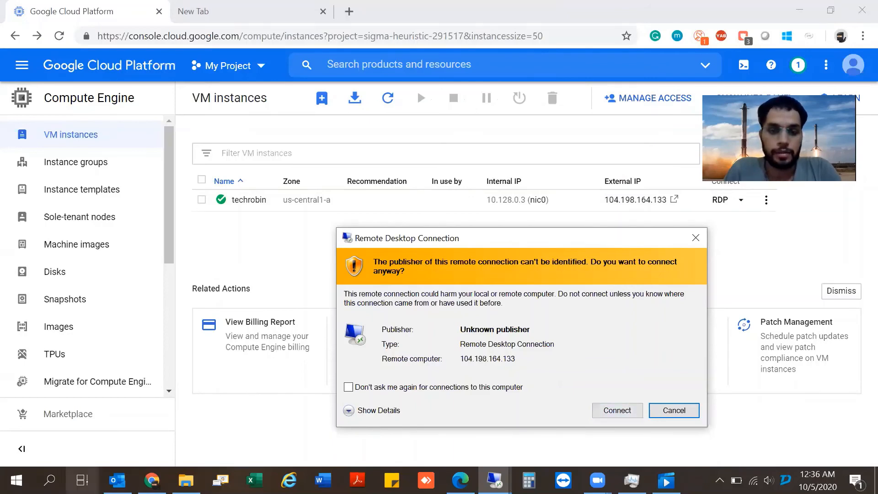
{"action": "left_click", "coordinate": [50, 480]}
{"action": "left_click", "coordinate": [741, 275]}
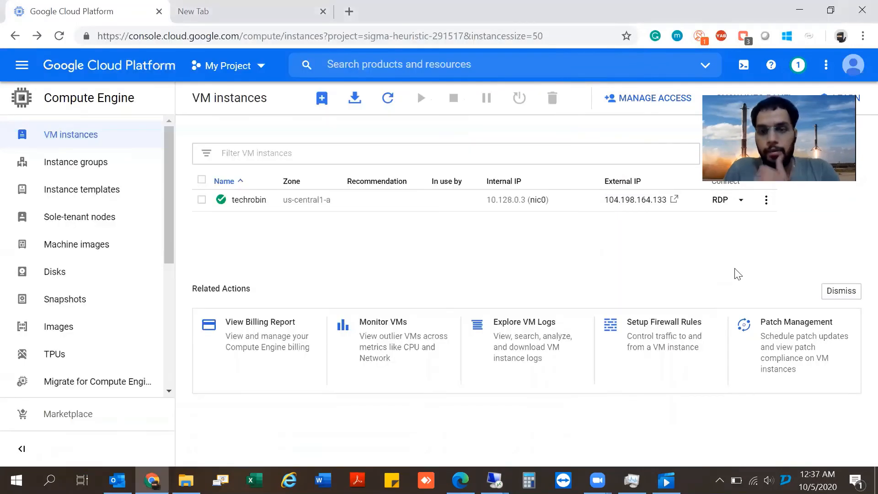
- Try to connect to the techrobin instance over Remote Desktop, leaving the credentials prompt without entering a password
{"action": "left_click", "coordinate": [741, 202]}
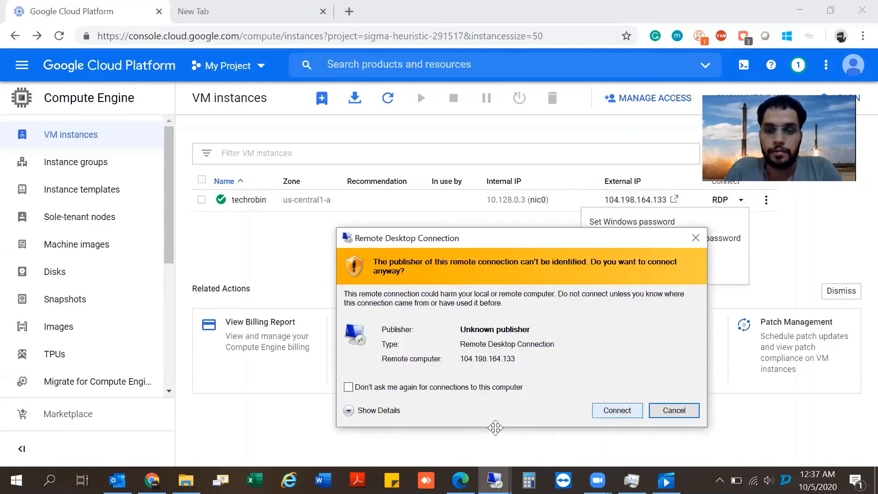
{"action": "left_click", "coordinate": [624, 420]}
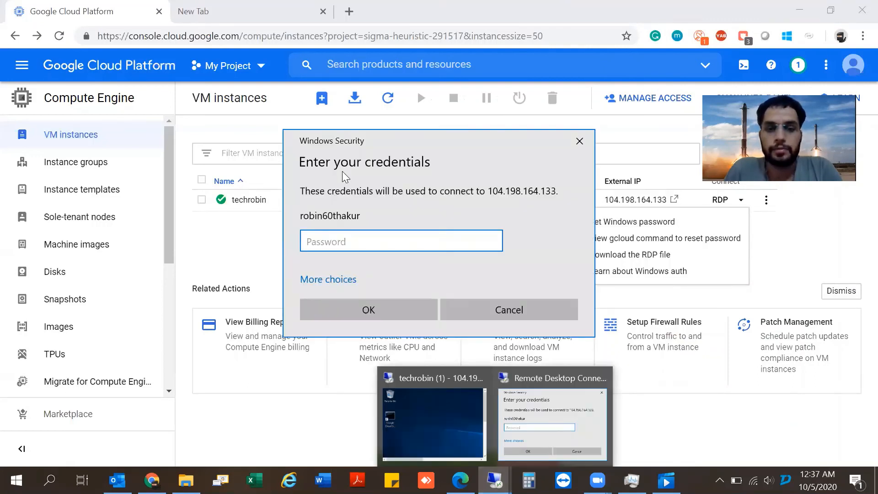
{"action": "left_click", "coordinate": [580, 142]}
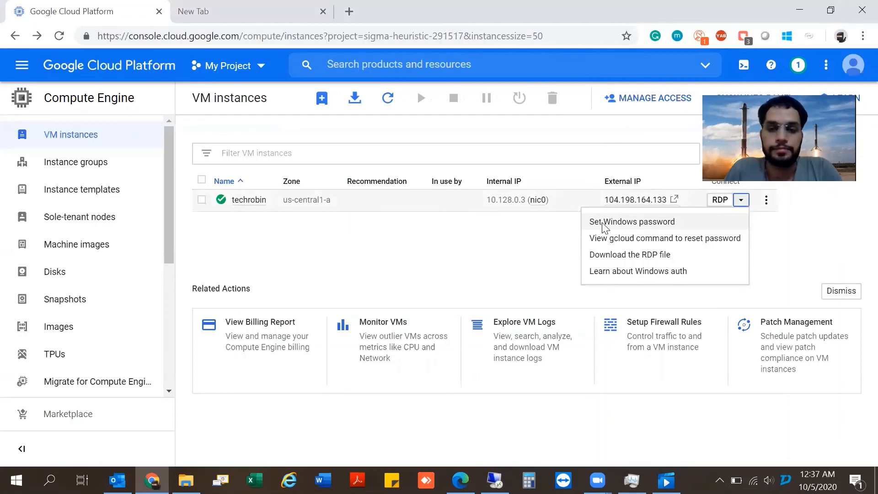
- Set a new generated Windows password for the techrobin instance's user account and dismiss the password dialog
{"action": "left_click", "coordinate": [603, 224]}
{"action": "left_click", "coordinate": [590, 345]}
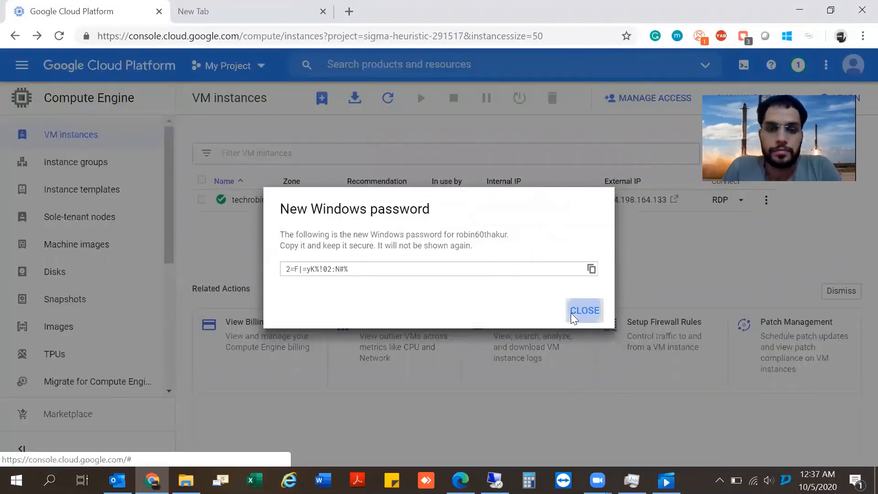
{"action": "left_click", "coordinate": [584, 311]}
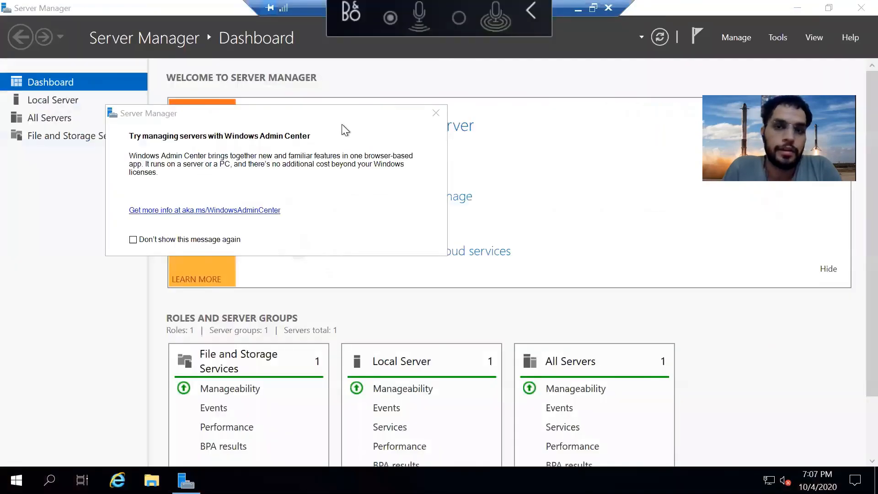
- Collapse the audio overlay and view the techrobin remote desktop session in a smaller window before returning it to full screen
{"action": "left_click", "coordinate": [531, 11]}
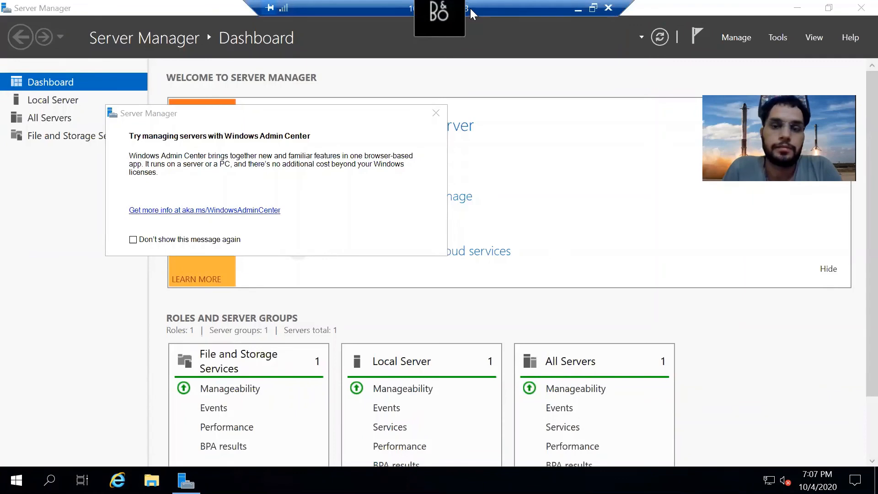
{"action": "left_click", "coordinate": [593, 8]}
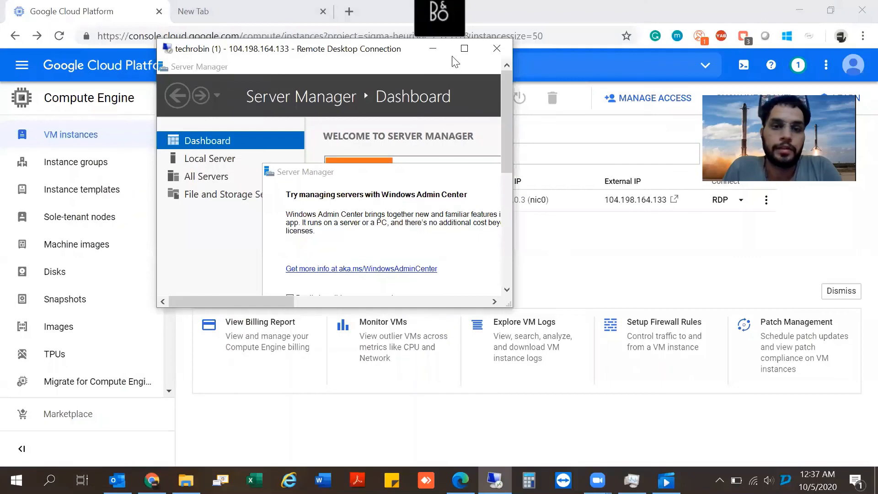
{"action": "left_click", "coordinate": [464, 49]}
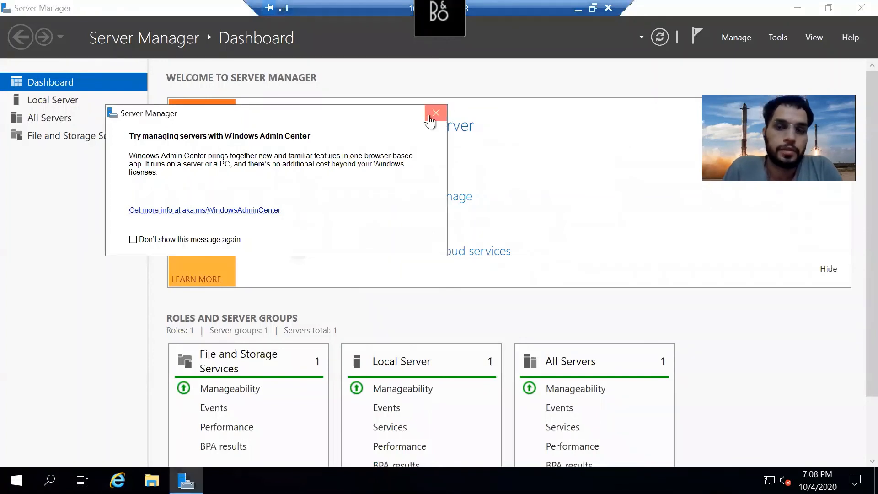
- Minimize Server Manager and select the Google Cloud SDK Shell shortcut on the remote desktop
{"action": "left_click", "coordinate": [799, 8]}
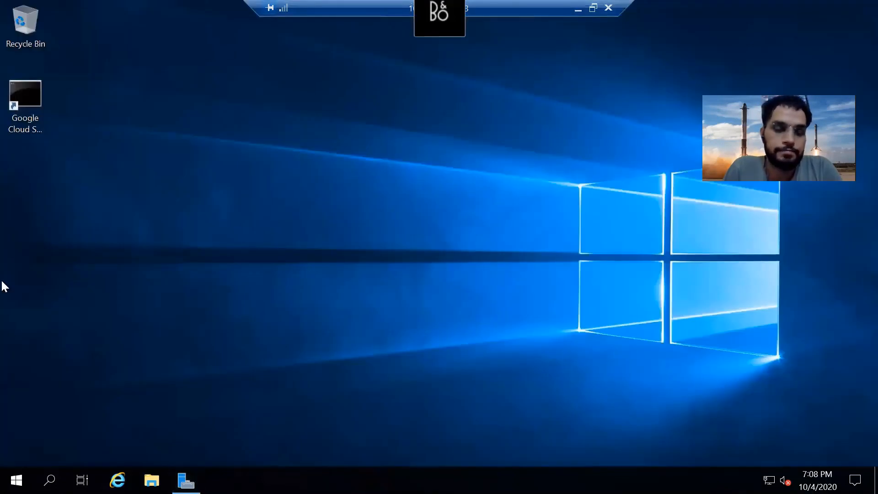
{"action": "left_click", "coordinate": [15, 111]}
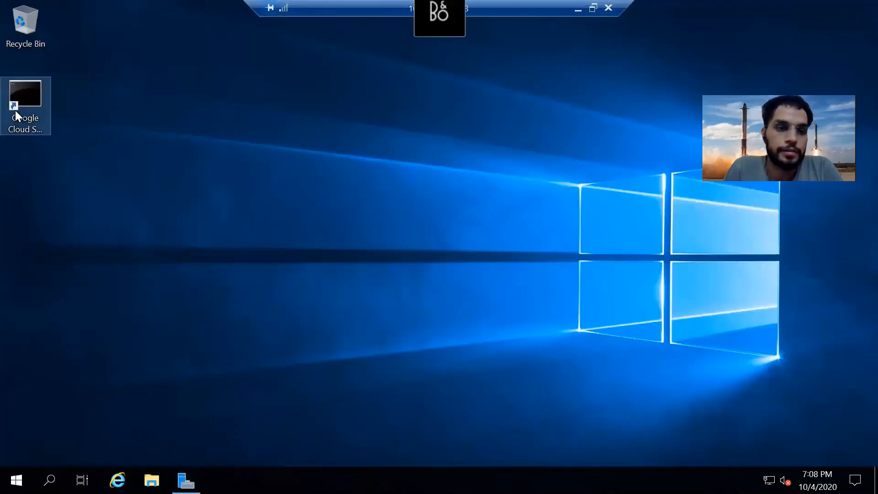
{"action": "left_click", "coordinate": [15, 111]}
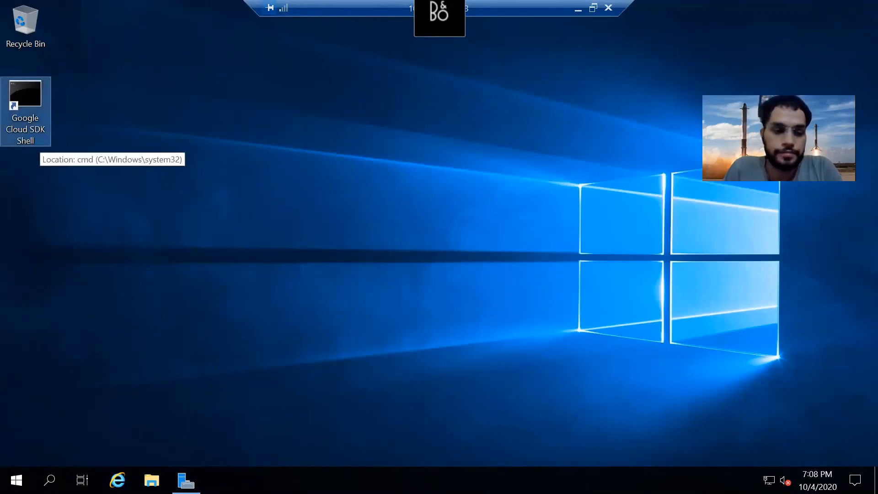
- Restore Server Manager to review its list of administrative tools, and close it to return to the remote desktop
{"action": "left_click", "coordinate": [186, 480]}
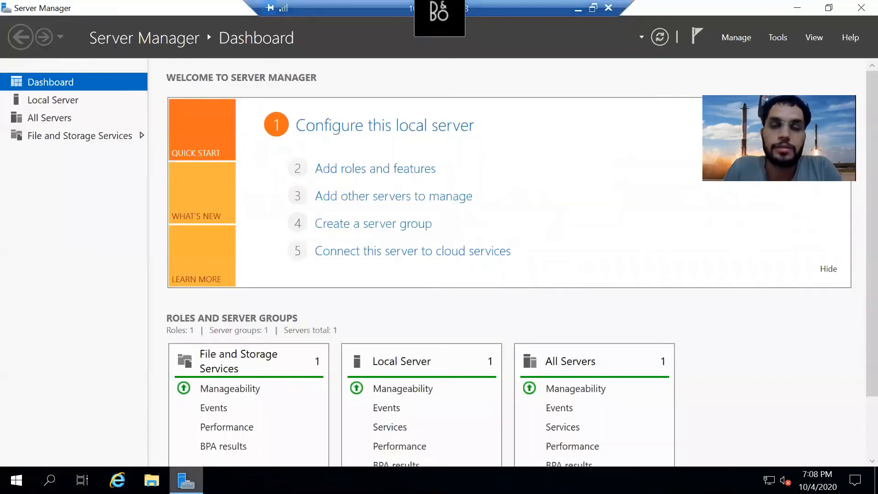
{"action": "left_click", "coordinate": [776, 40]}
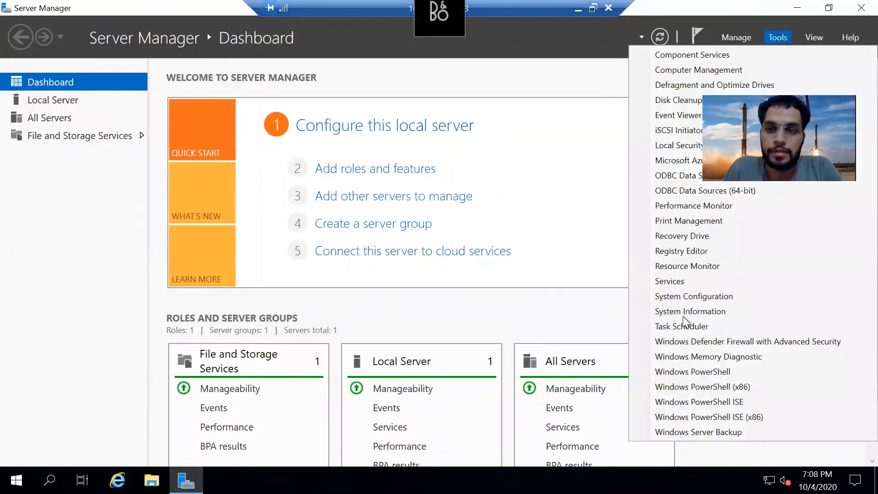
{"action": "left_click", "coordinate": [580, 125]}
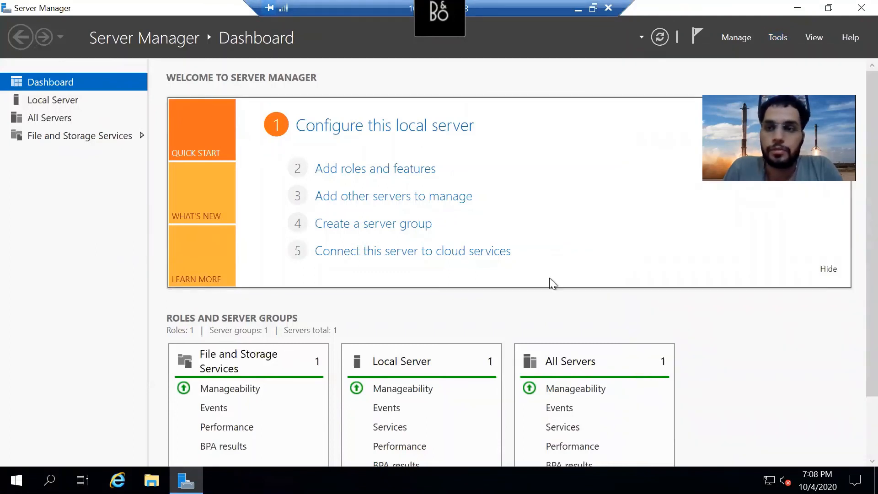
{"action": "left_click", "coordinate": [858, 8]}
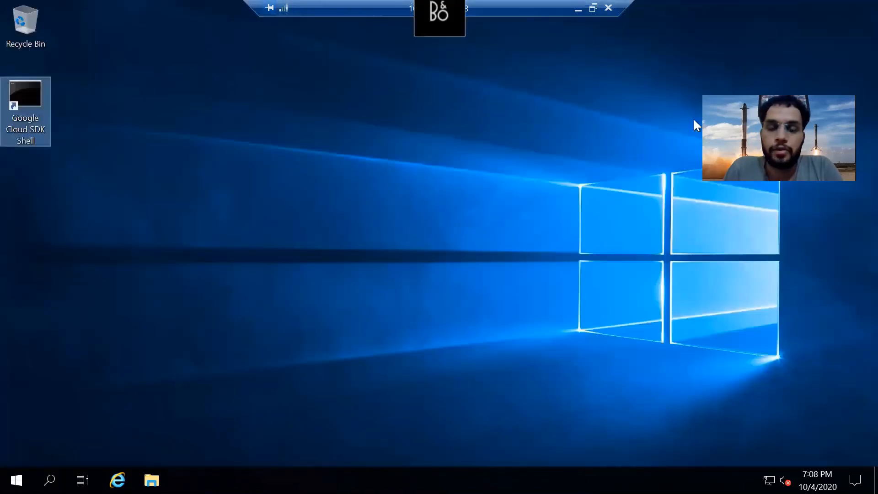